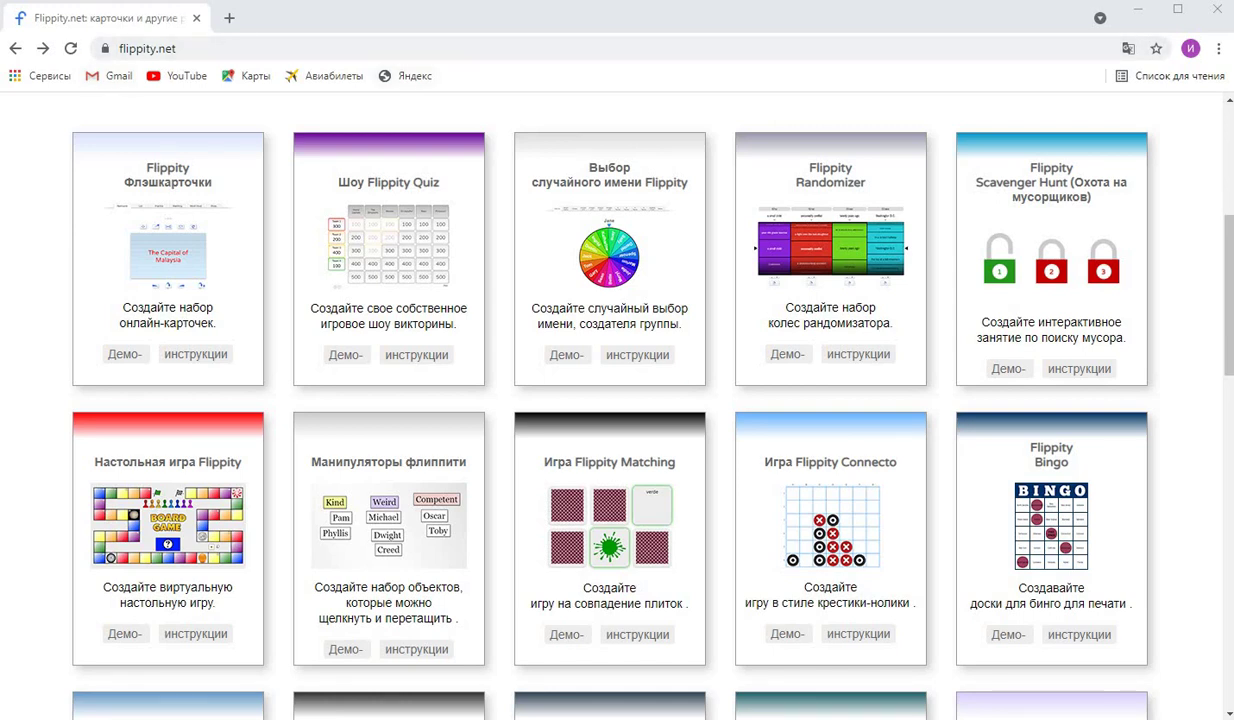
- Open the instructions page for the Flippity random name picker
{"action": "scroll", "coordinate": [617, 405], "scroll_direction": "down", "scroll_amount": 7}
{"action": "scroll", "coordinate": [617, 405], "scroll_direction": "up", "scroll_amount": 7}
{"action": "key", "text": "super+space"}
{"action": "left_click", "coordinate": [628, 362]}
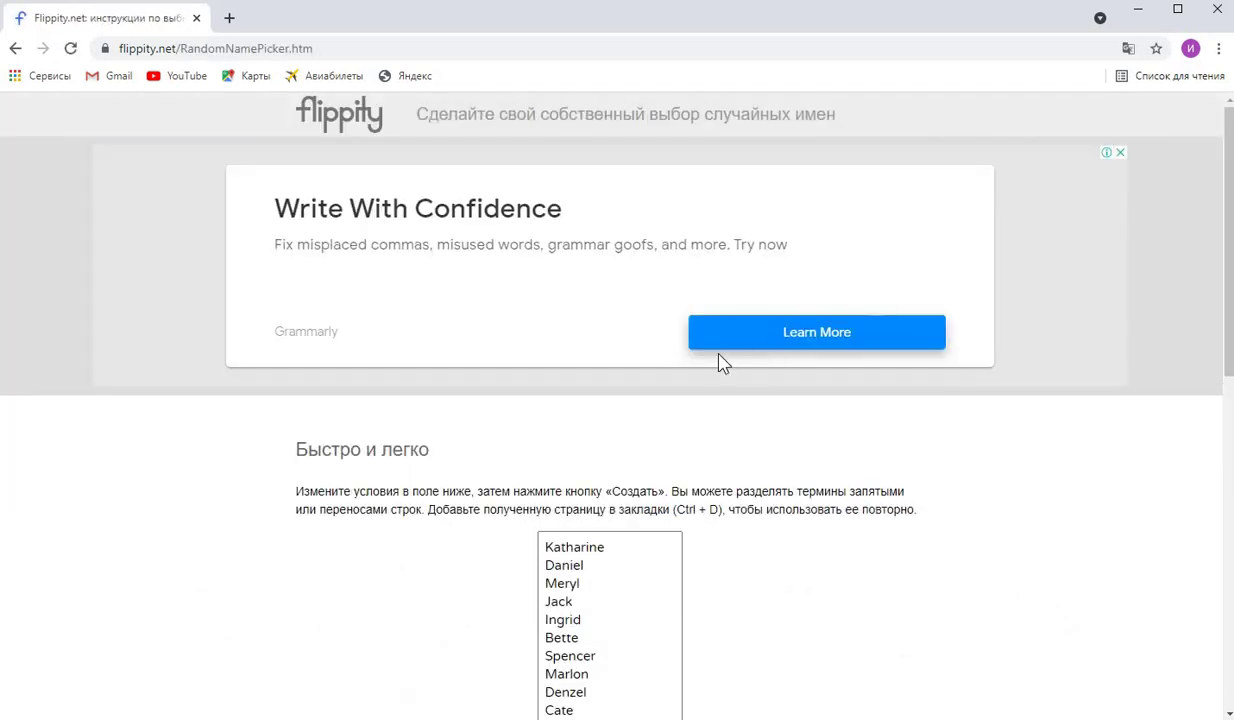
- Delete all the sample names from the quick-and-easy name list
{"action": "scroll", "coordinate": [720, 363], "scroll_direction": "down", "scroll_amount": 3}
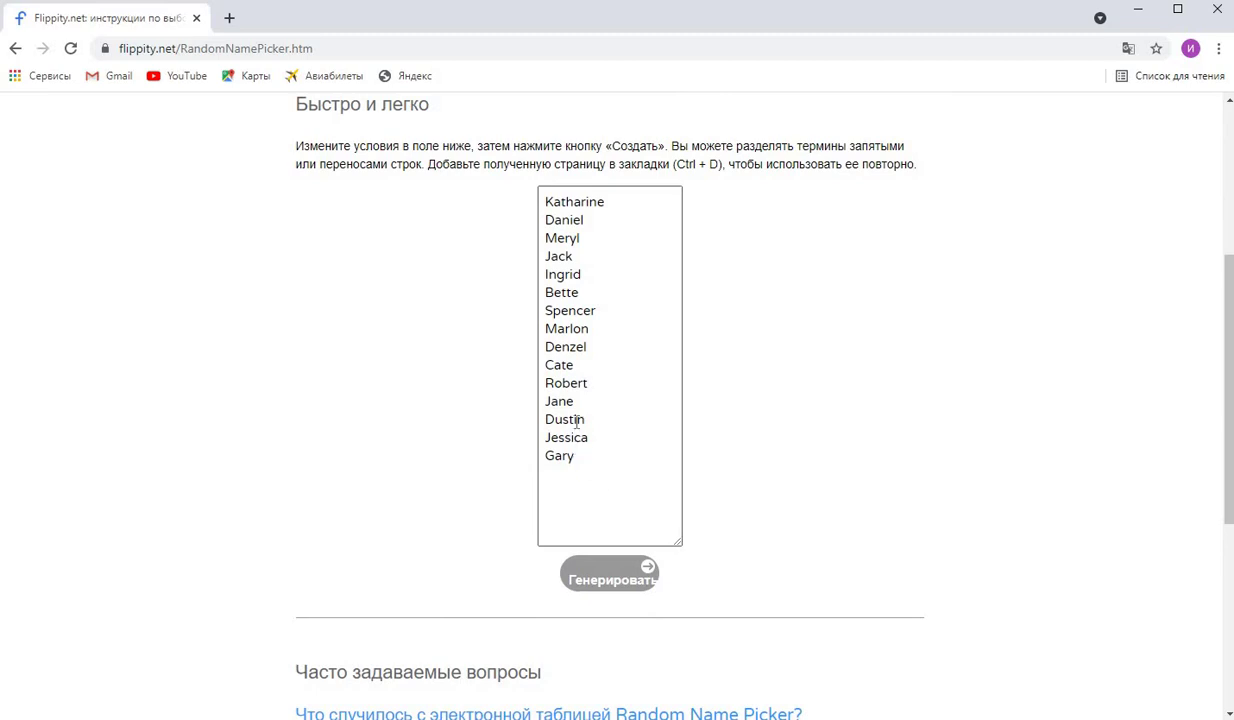
{"action": "left_click_drag", "start_coordinate": [578, 462], "coordinate": [540, 196]}
{"action": "left_click", "coordinate": [611, 290]}
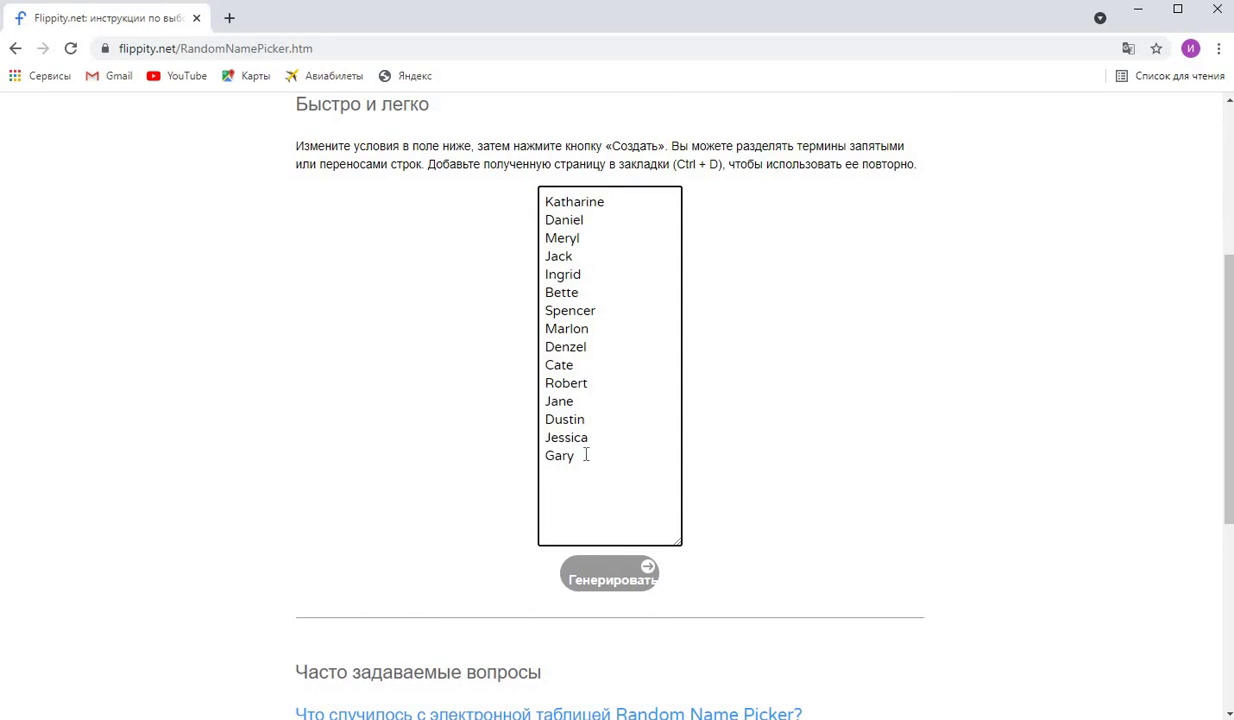
{"action": "left_click_drag", "start_coordinate": [585, 456], "coordinate": [543, 199]}
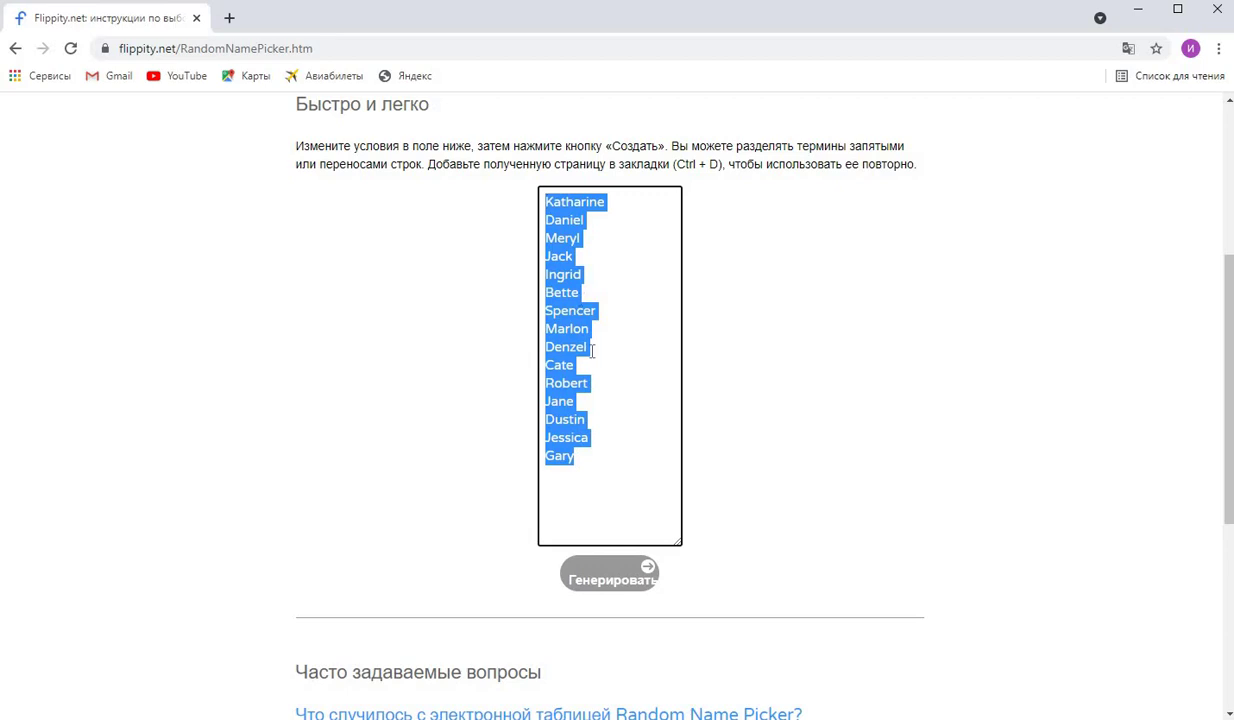
{"action": "key", "text": "BackSpace"}
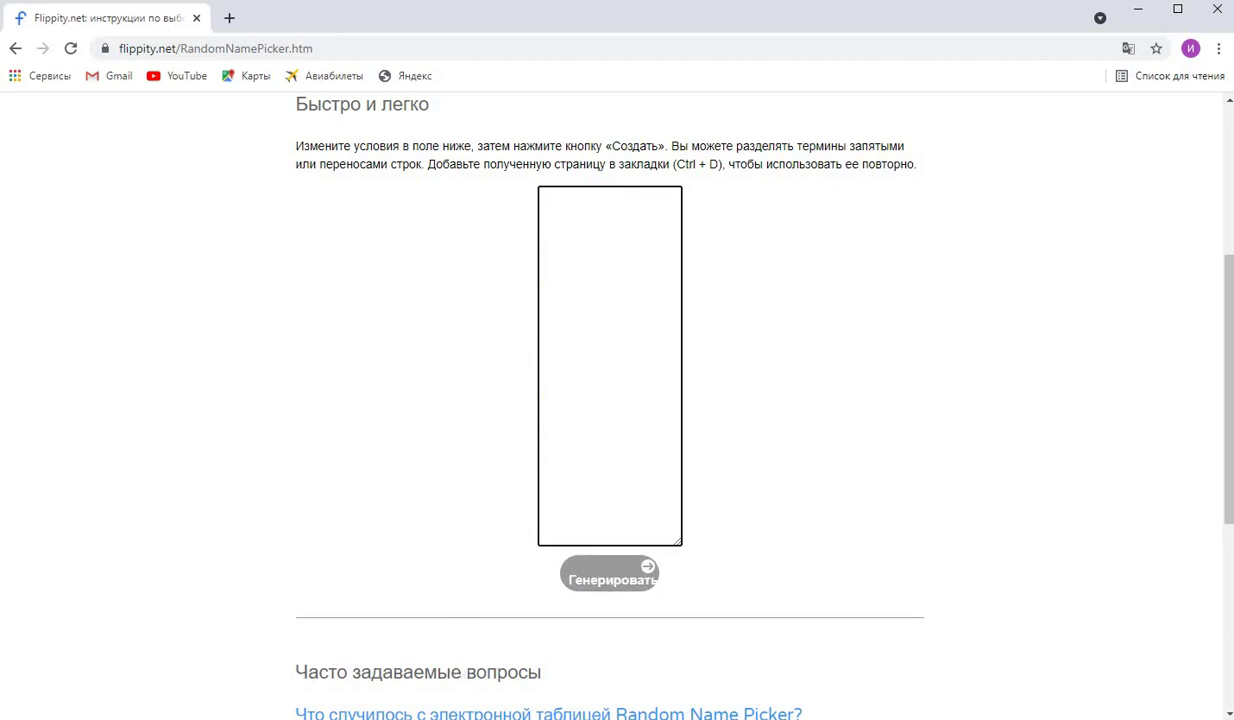
- Copy the pupils' names in rows 1 to 16 of the Word class table and paste them into Flippity's empty name list
{"action": "mouse_move", "coordinate": [349, 719]}
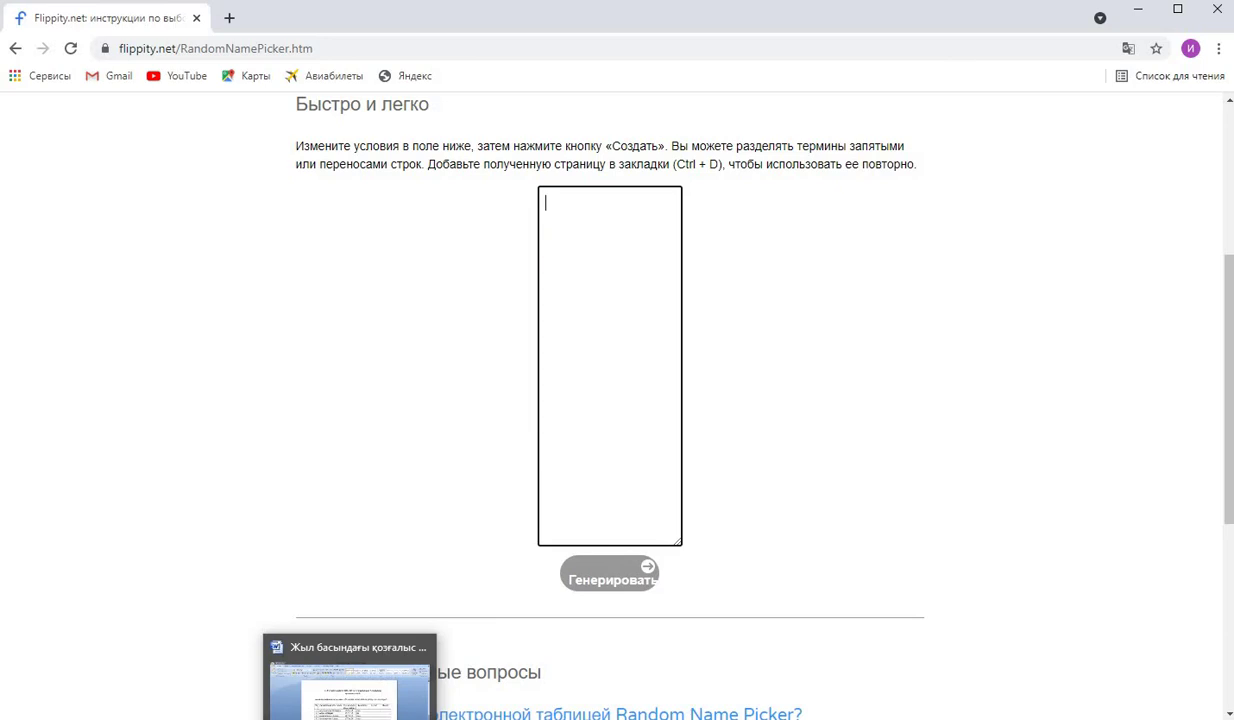
{"action": "left_click", "coordinate": [349, 690]}
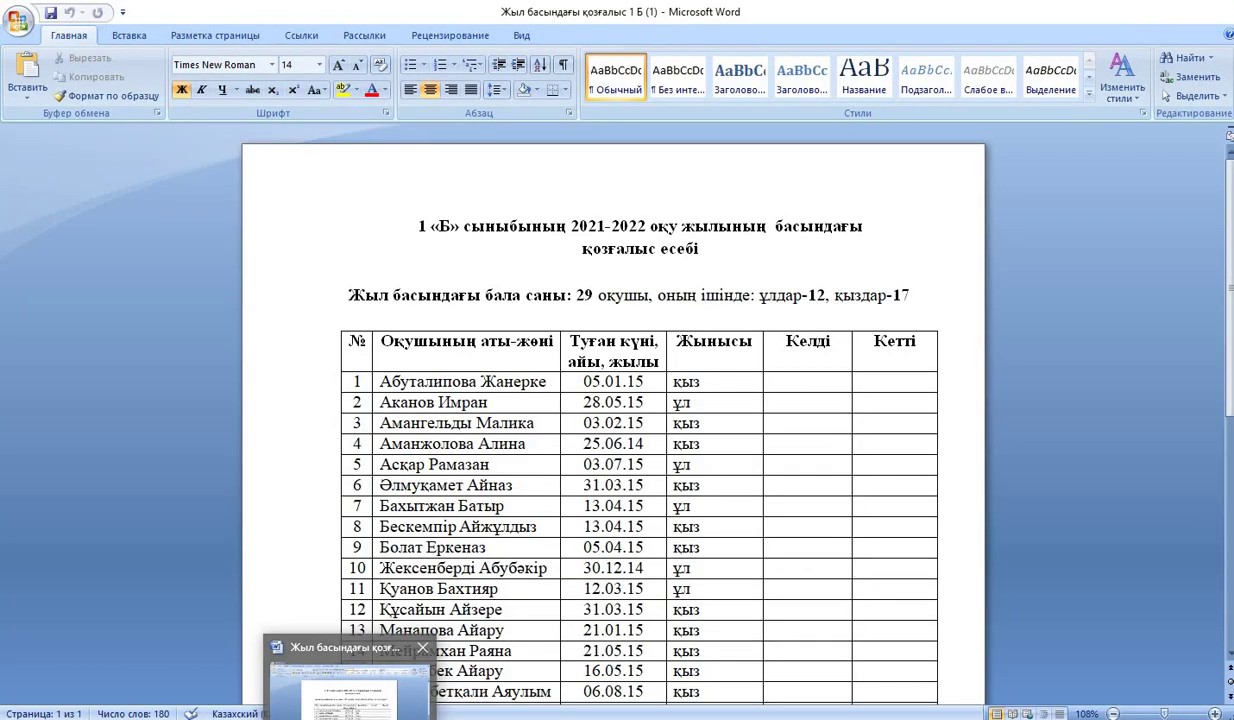
{"action": "left_click", "coordinate": [379, 382]}
{"action": "left_click_drag", "start_coordinate": [443, 402], "coordinate": [497, 676]}
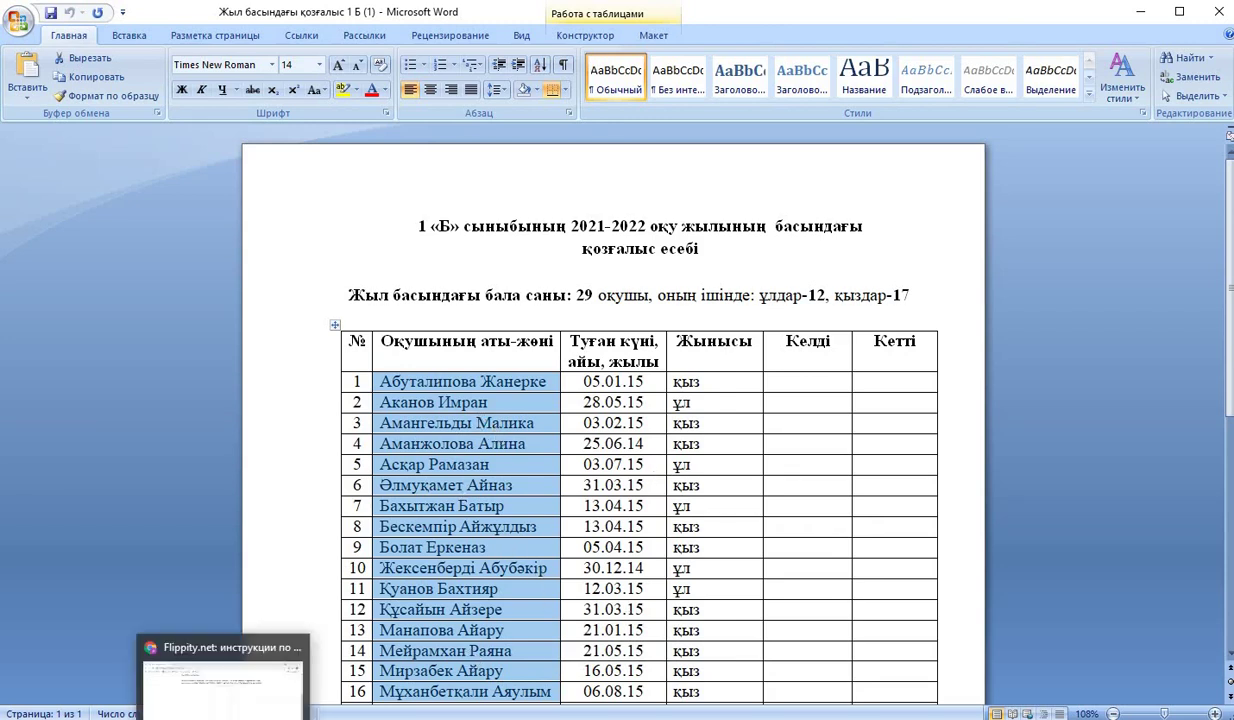
{"action": "left_click", "coordinate": [215, 650]}
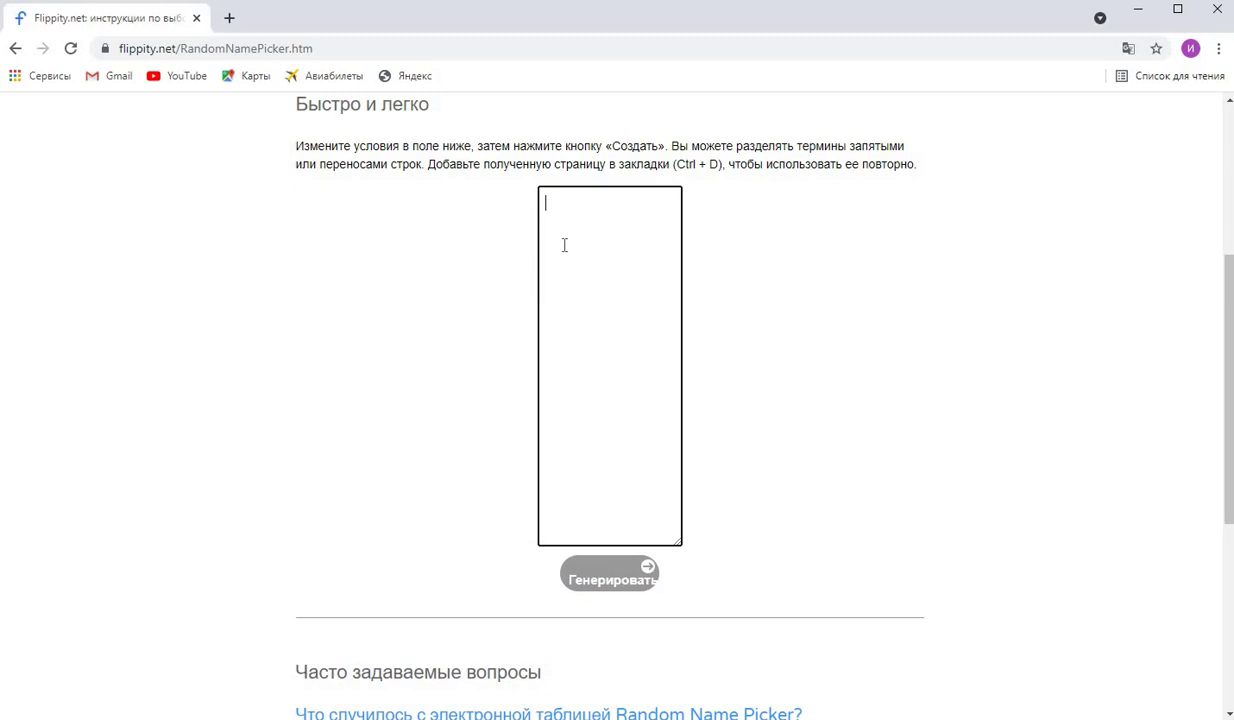
{"action": "key", "text": "ctrl+v"}
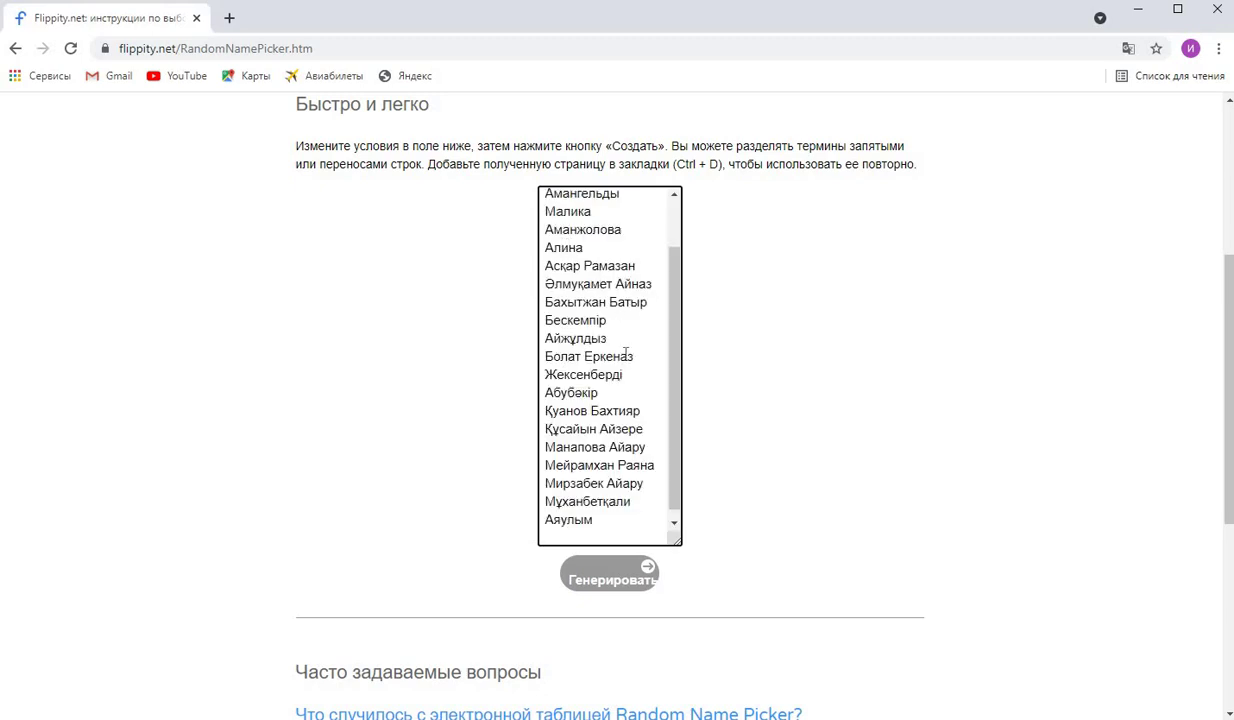
- Remove the surnames of the first two pupils in the pasted list, keeping only their first names
{"action": "scroll", "coordinate": [586, 287], "scroll_direction": "up", "scroll_amount": 5}
{"action": "scroll", "coordinate": [598, 484], "scroll_direction": "down", "scroll_amount": 1}
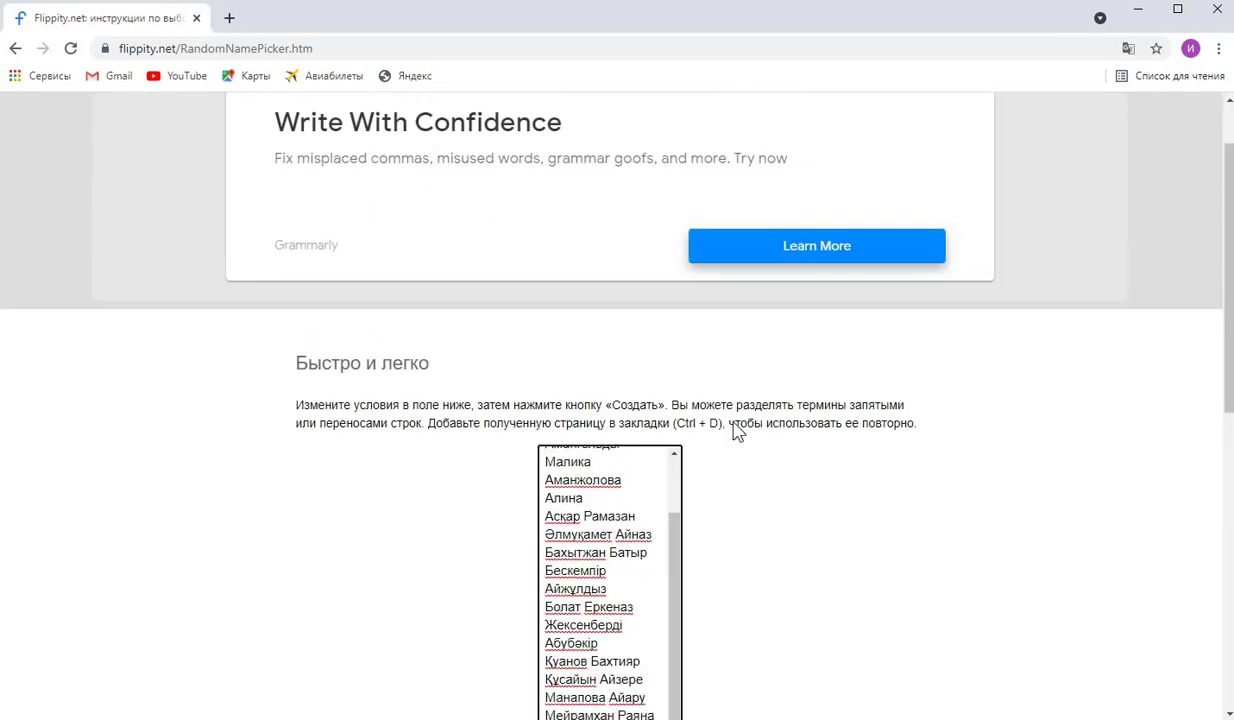
{"action": "scroll", "coordinate": [1210, 265], "scroll_direction": "down", "scroll_amount": 2}
{"action": "scroll", "coordinate": [1218, 247], "scroll_direction": "down", "scroll_amount": 2}
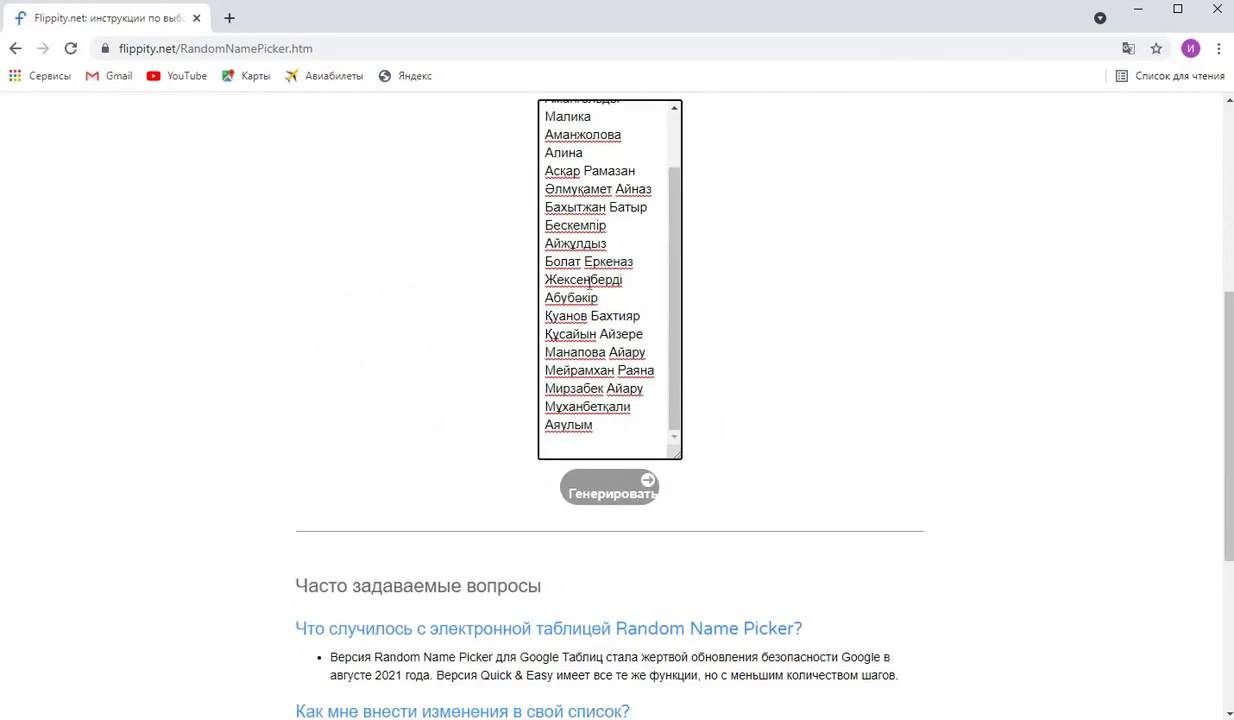
{"action": "scroll", "coordinate": [669, 168], "scroll_direction": "up", "scroll_amount": 1}
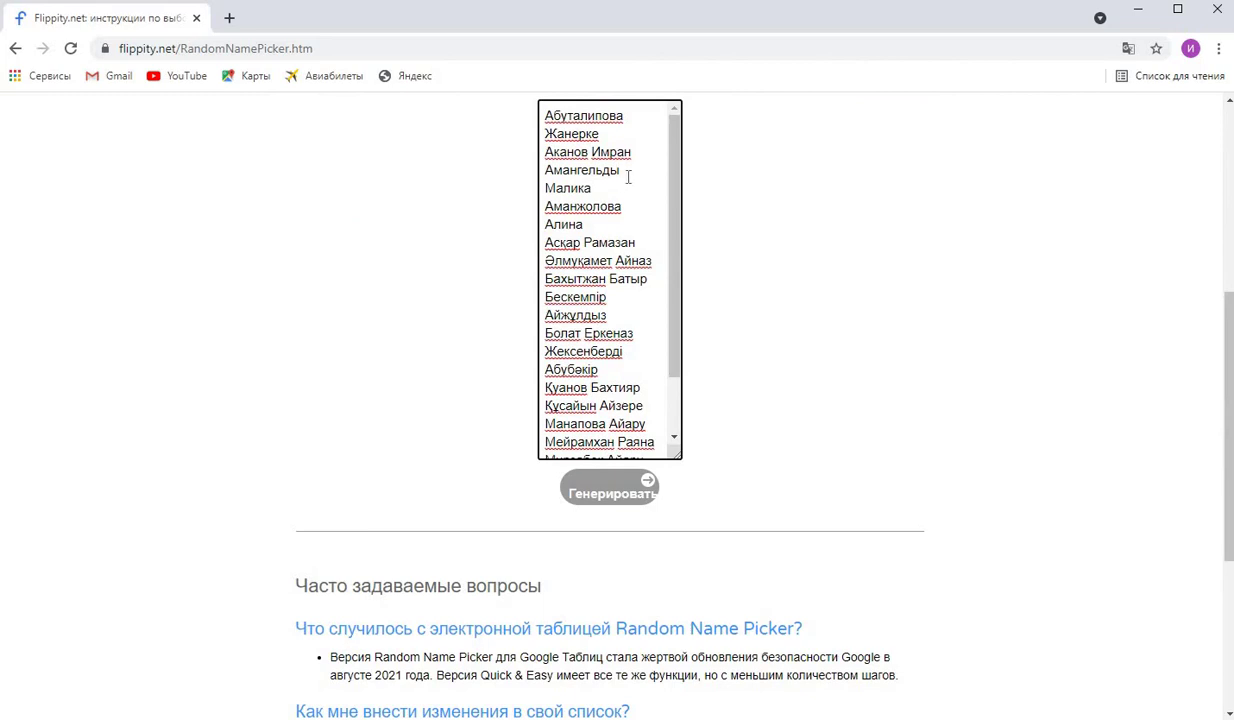
{"action": "right_click", "coordinate": [627, 180]}
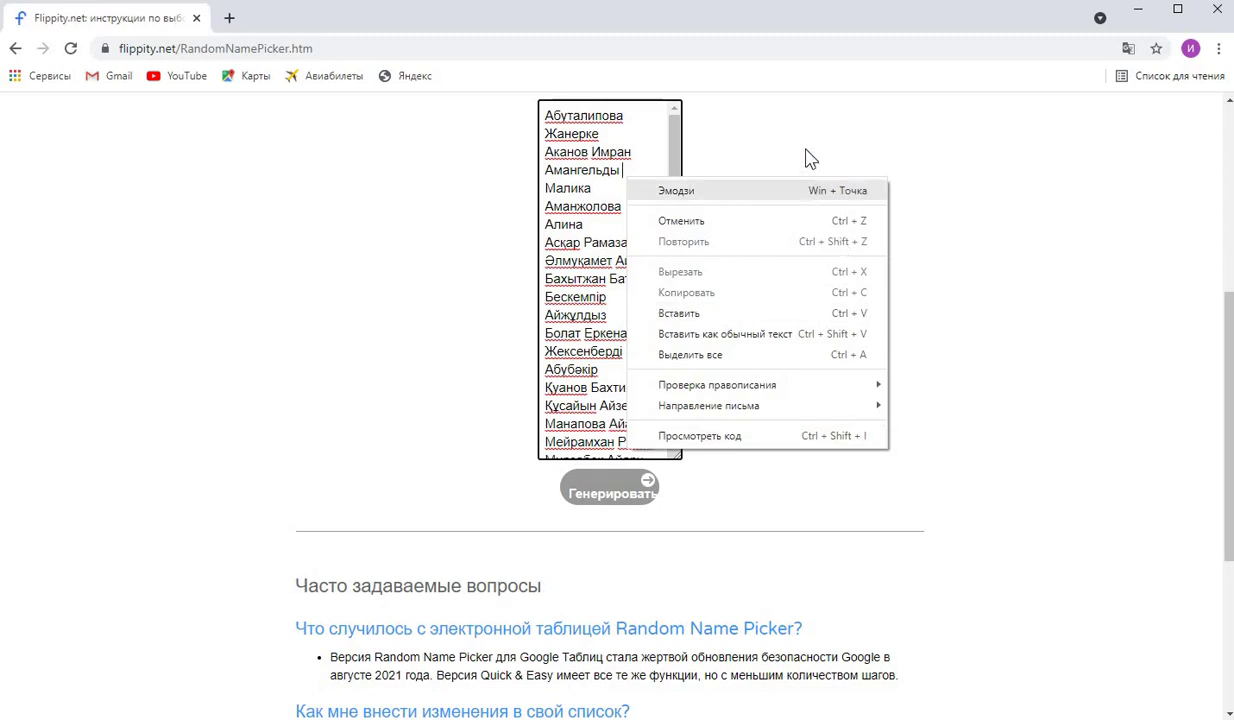
{"action": "left_click", "coordinate": [601, 165]}
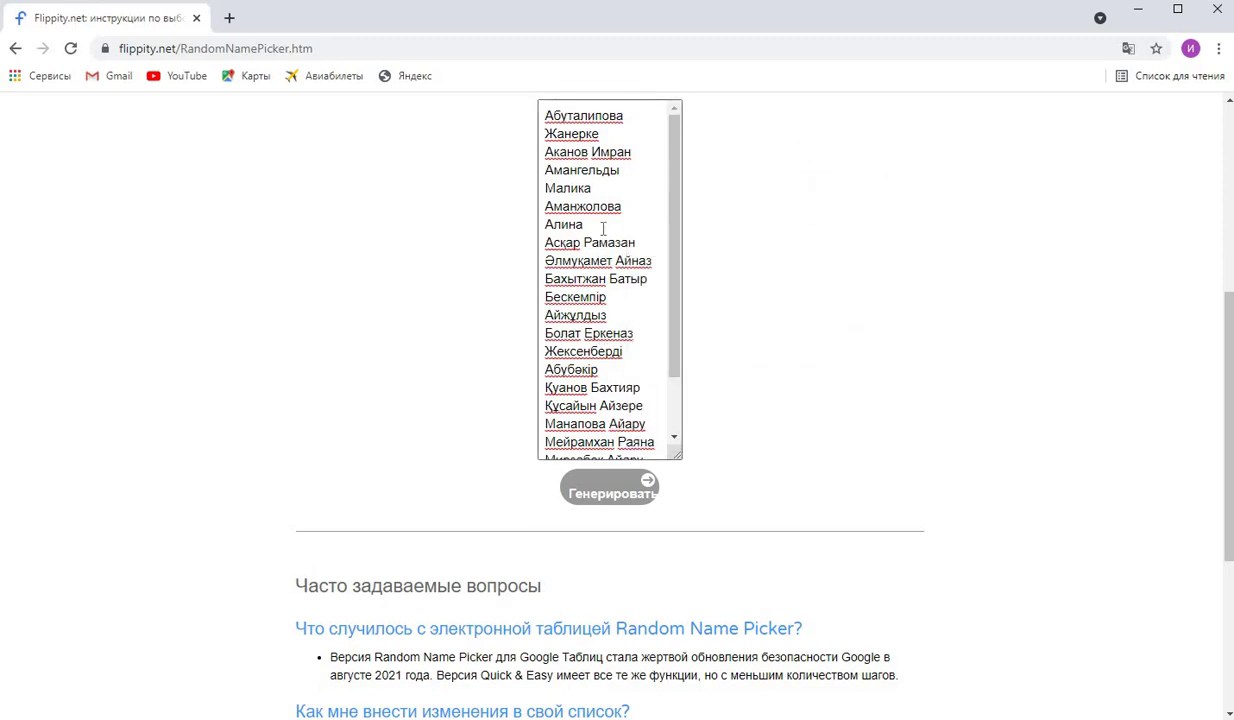
{"action": "scroll", "coordinate": [603, 229], "scroll_direction": "up", "scroll_amount": 2}
{"action": "left_click", "coordinate": [628, 284]}
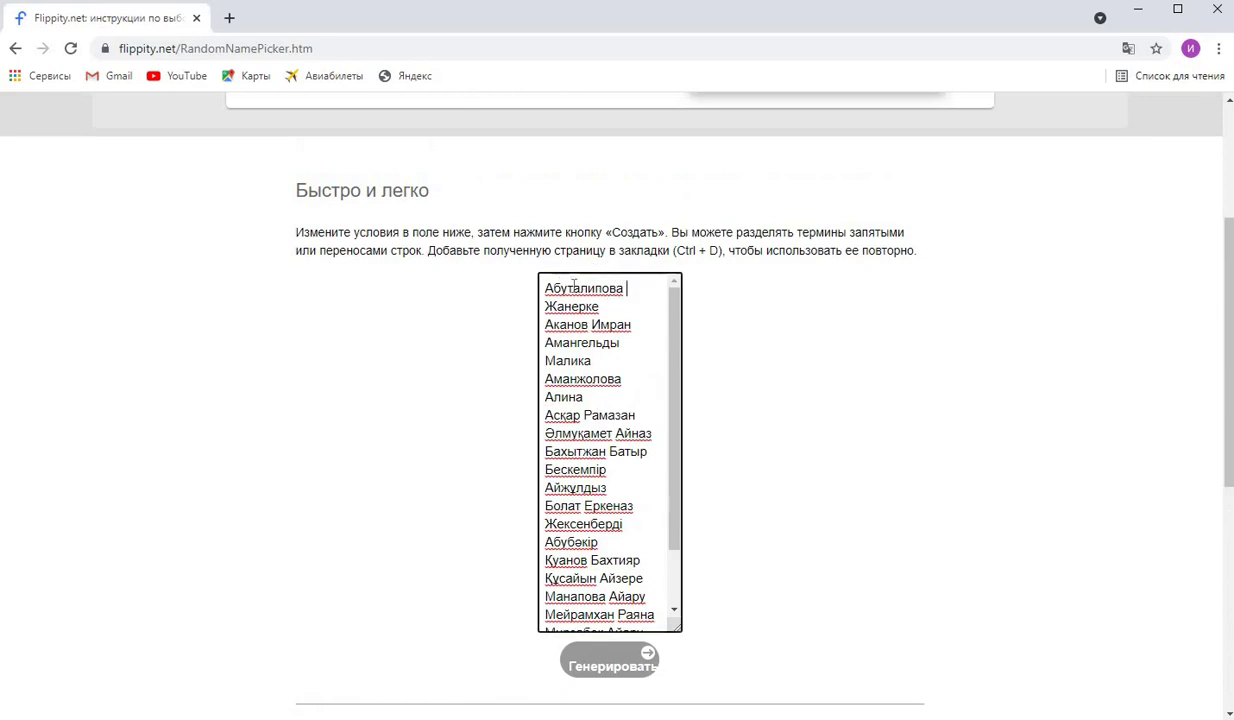
{"action": "double_click", "coordinate": [548, 287]}
{"action": "key", "text": "Delete"}
{"action": "key", "text": "Delete"}
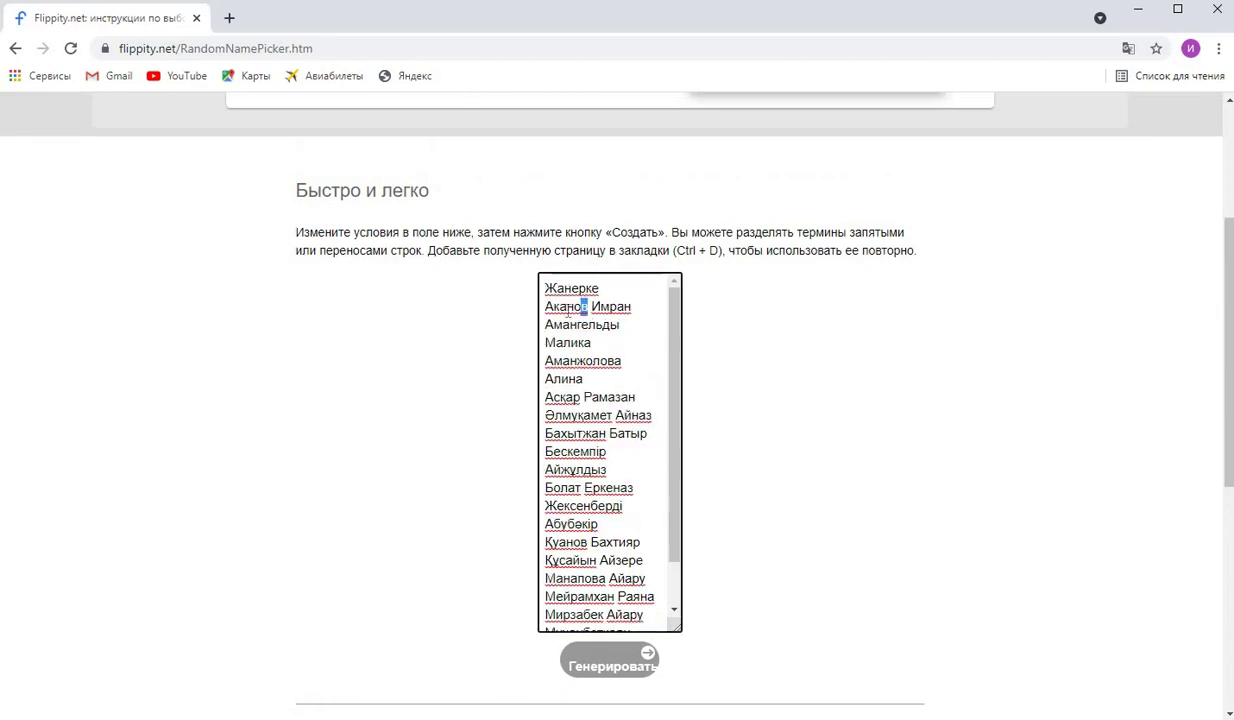
{"action": "double_click", "coordinate": [560, 306]}
{"action": "key", "text": "Delete"}
{"action": "key", "text": "Delete"}
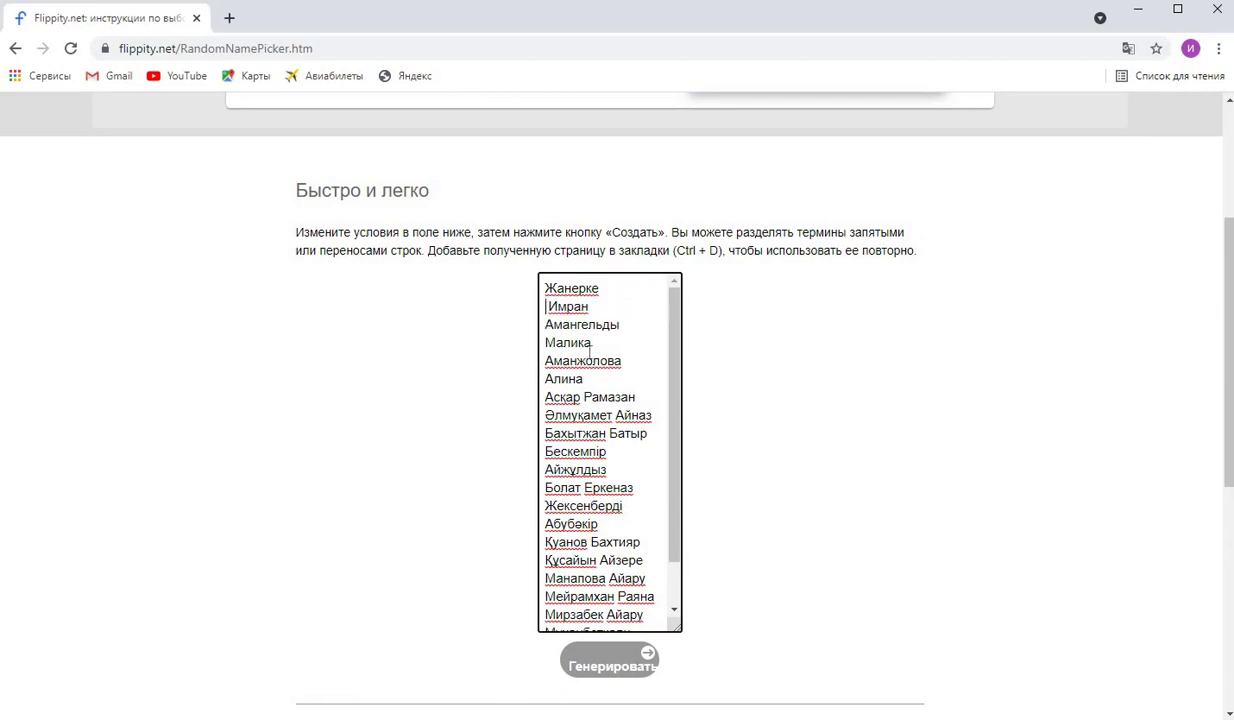
- Remove the surnames of all the remaining pupils from the third entry on, leaving one first name per line
{"action": "left_click", "coordinate": [618, 325]}
{"action": "key", "text": "shift+Home"}
{"action": "key", "text": "Delete"}
{"action": "key", "text": "Delete"}
{"action": "key", "text": "shift+Home"}
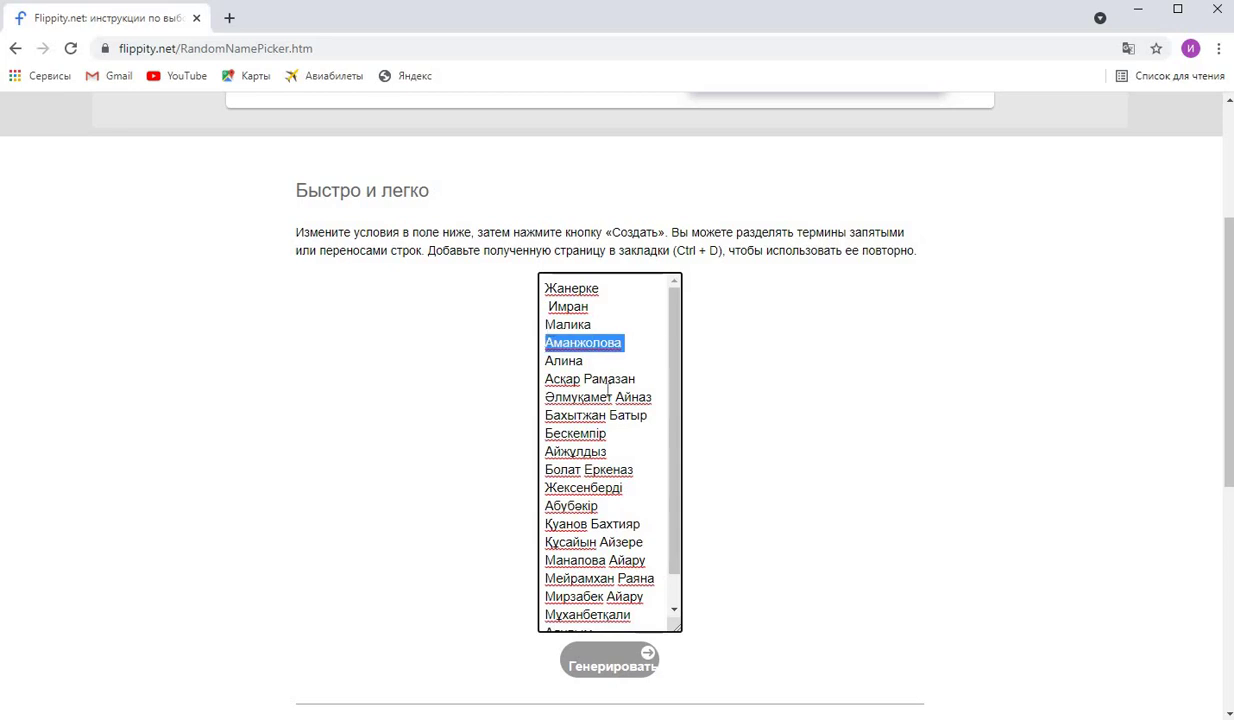
{"action": "key", "text": "Delete"}
{"action": "key", "text": "Delete"}
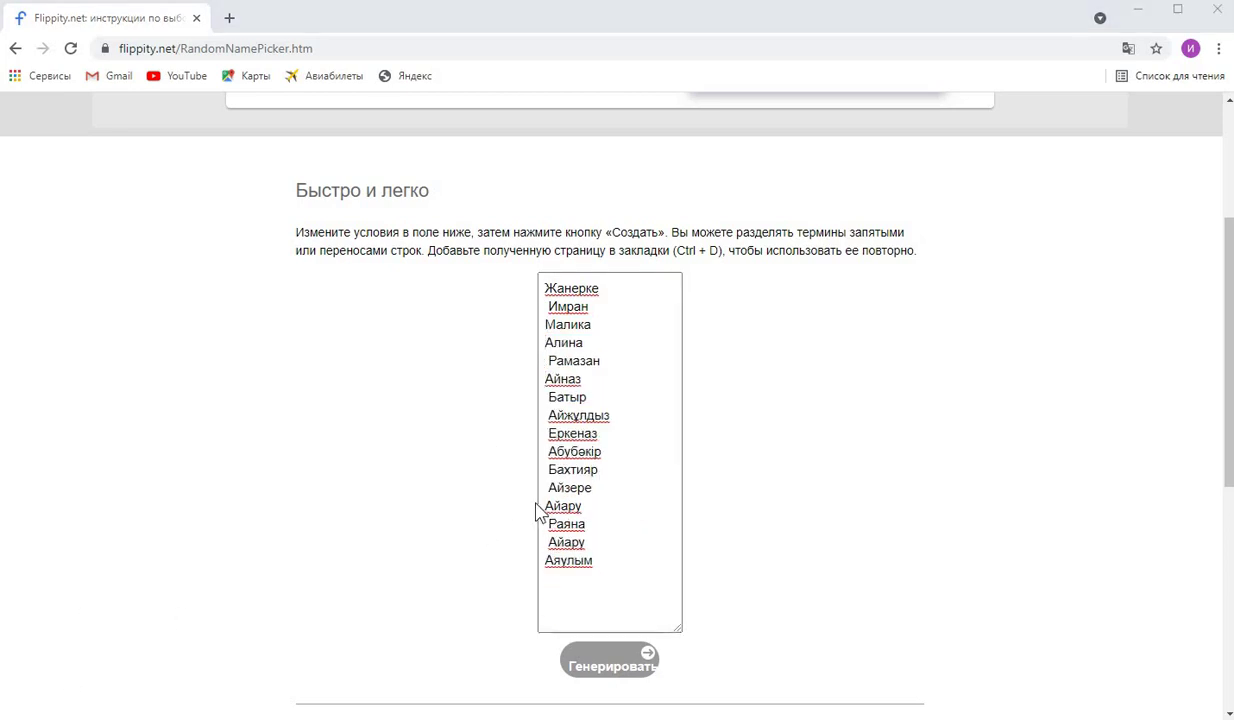
- Generate the random name picker from the edited list and look over its spinner wheel
{"action": "scroll", "coordinate": [615, 520], "scroll_direction": "up", "scroll_amount": 2}
{"action": "scroll", "coordinate": [832, 452], "scroll_direction": "down", "scroll_amount": 3}
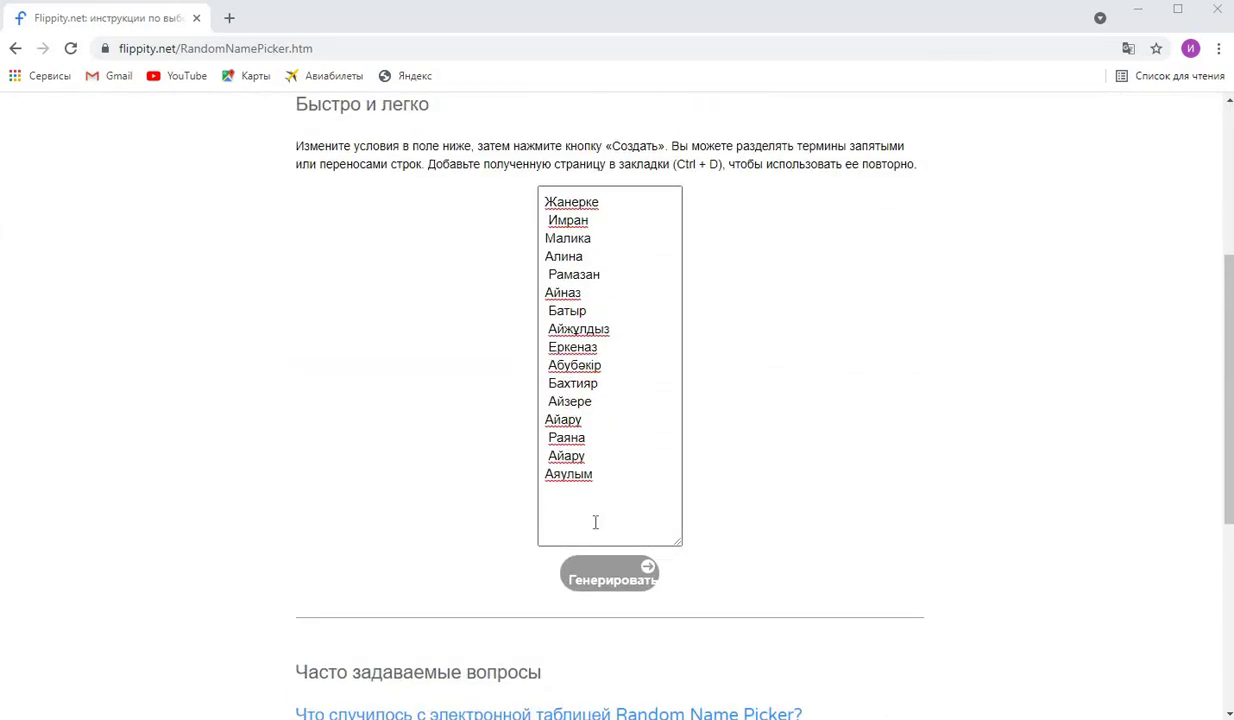
{"action": "left_click", "coordinate": [622, 588]}
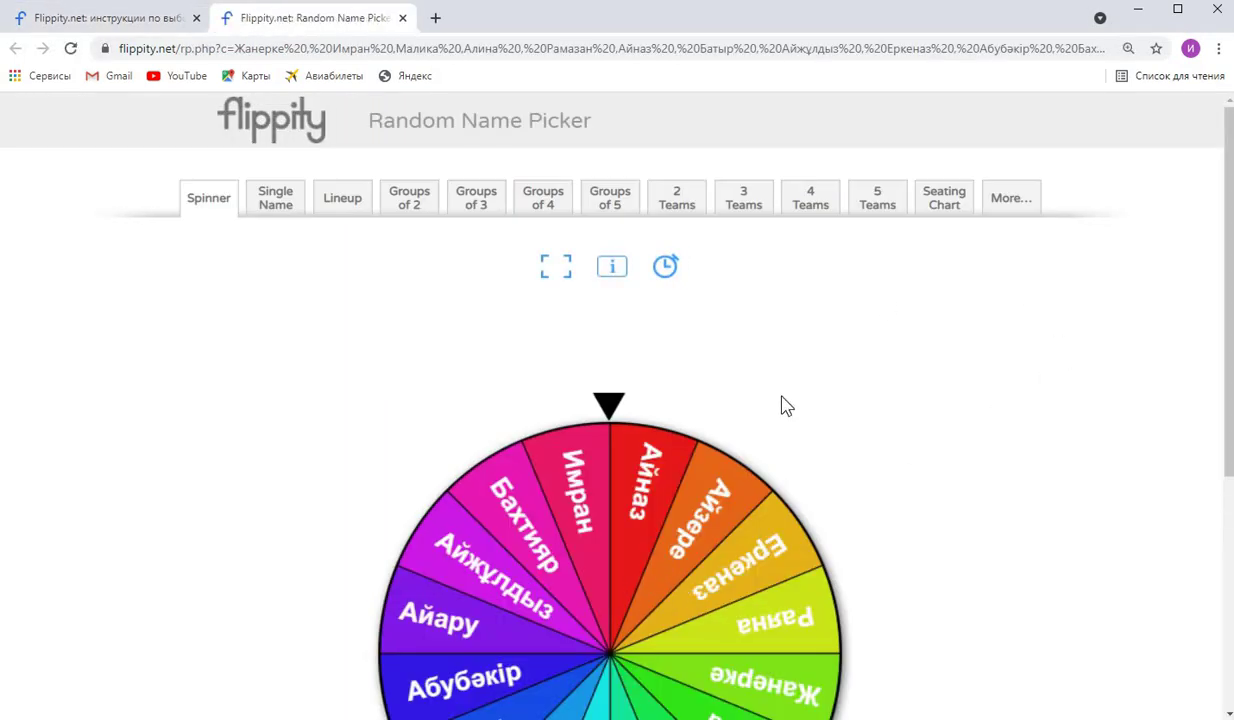
{"action": "scroll", "coordinate": [780, 402], "scroll_direction": "down", "scroll_amount": 1}
{"action": "scroll", "coordinate": [780, 402], "scroll_direction": "down", "scroll_amount": 1}
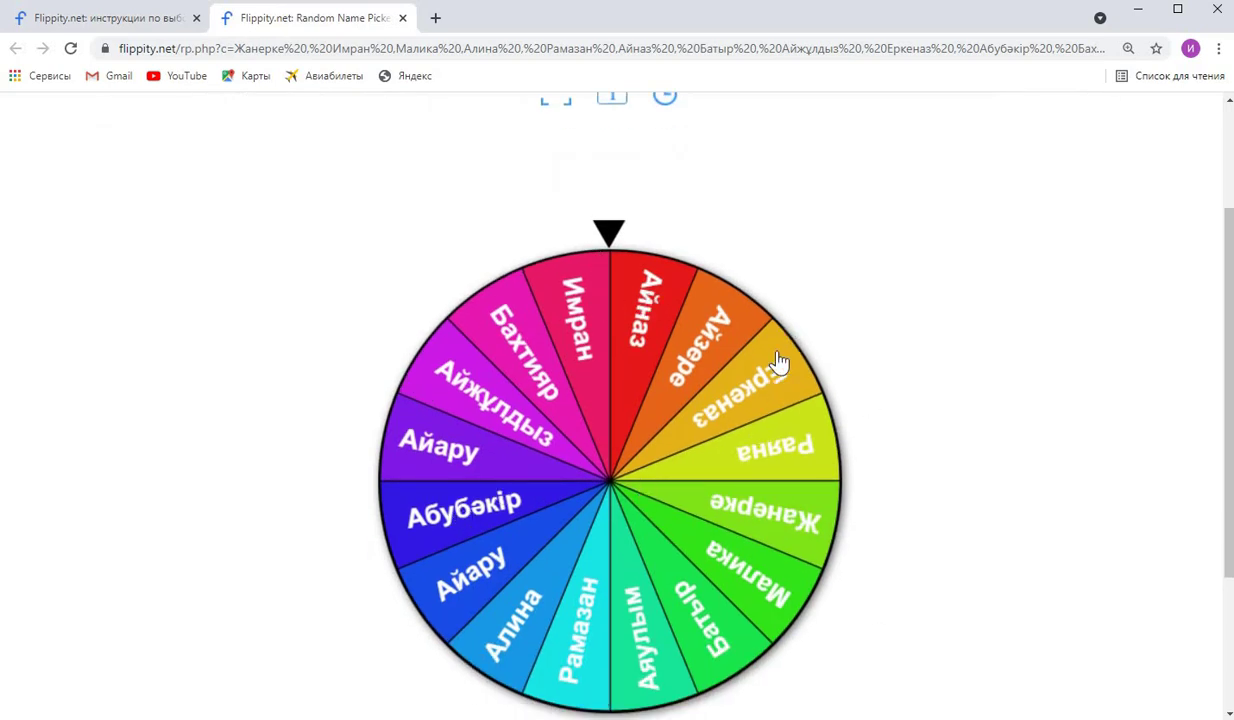
{"action": "scroll", "coordinate": [779, 361], "scroll_direction": "up", "scroll_amount": 1}
{"action": "scroll", "coordinate": [826, 365], "scroll_direction": "up", "scroll_amount": 1}
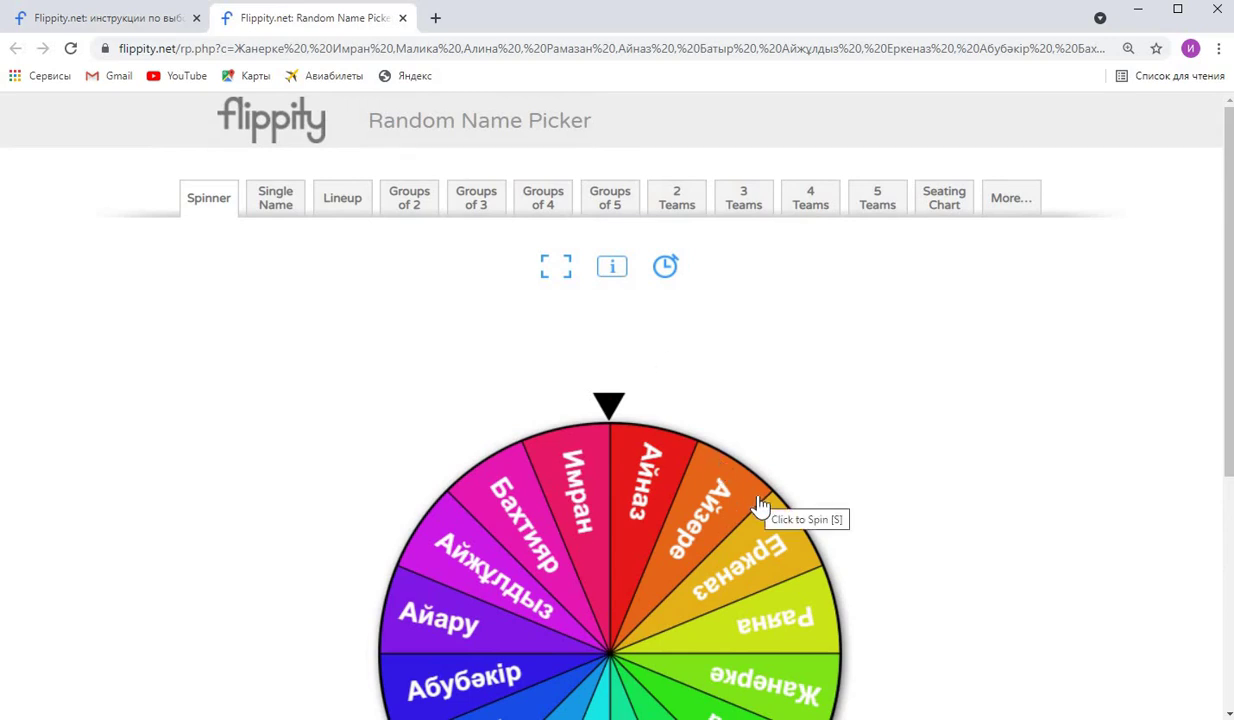
- View the pupils divided into 2, 3, 4 and 5 teams in turn
{"action": "left_click", "coordinate": [677, 205]}
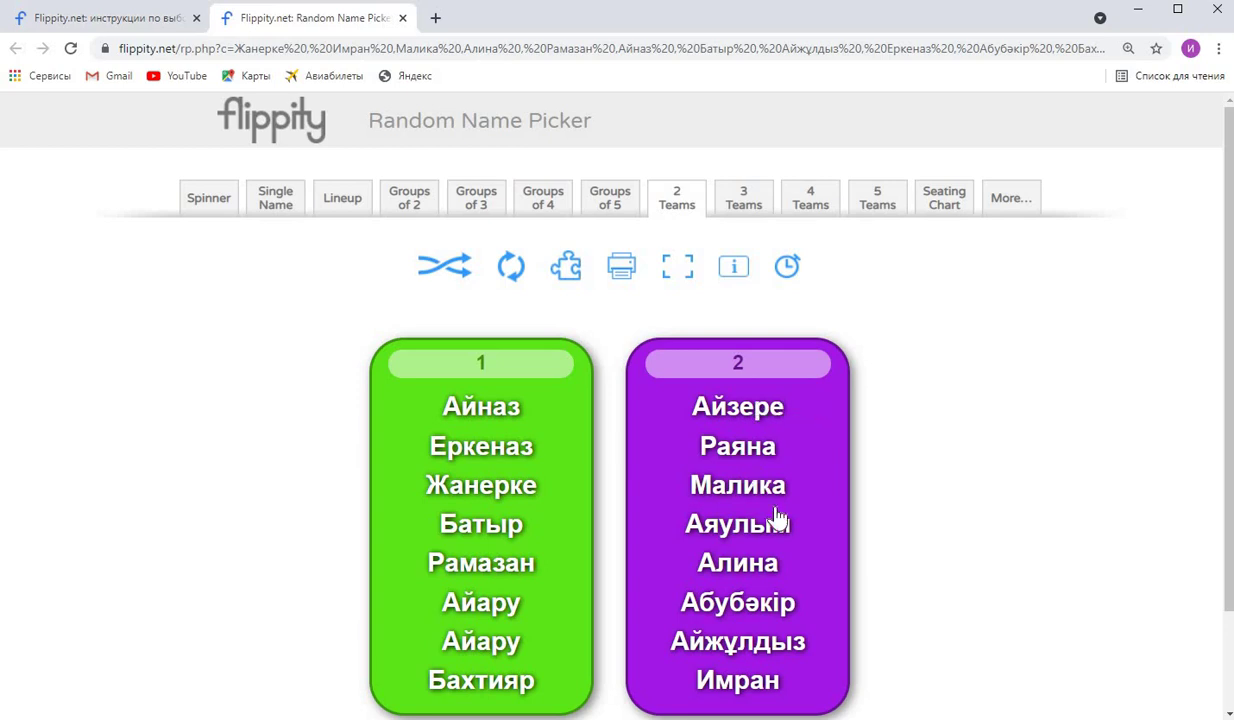
{"action": "left_click", "coordinate": [744, 209]}
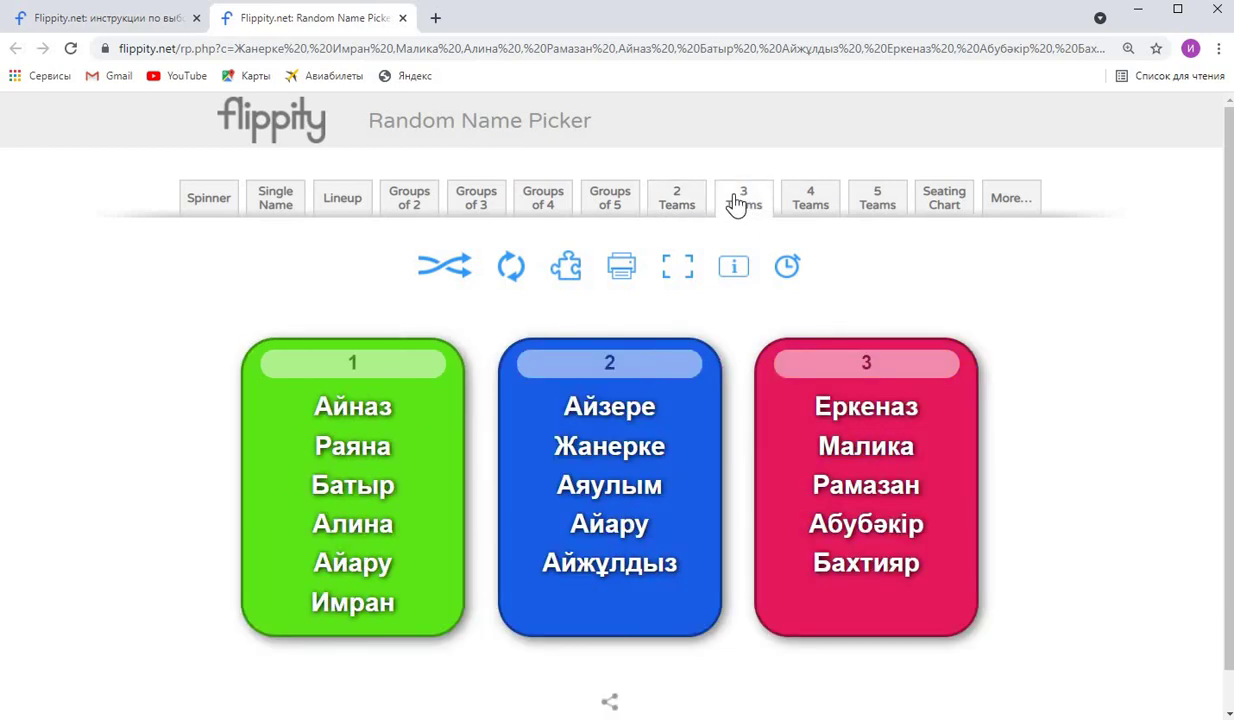
{"action": "left_click", "coordinate": [808, 210]}
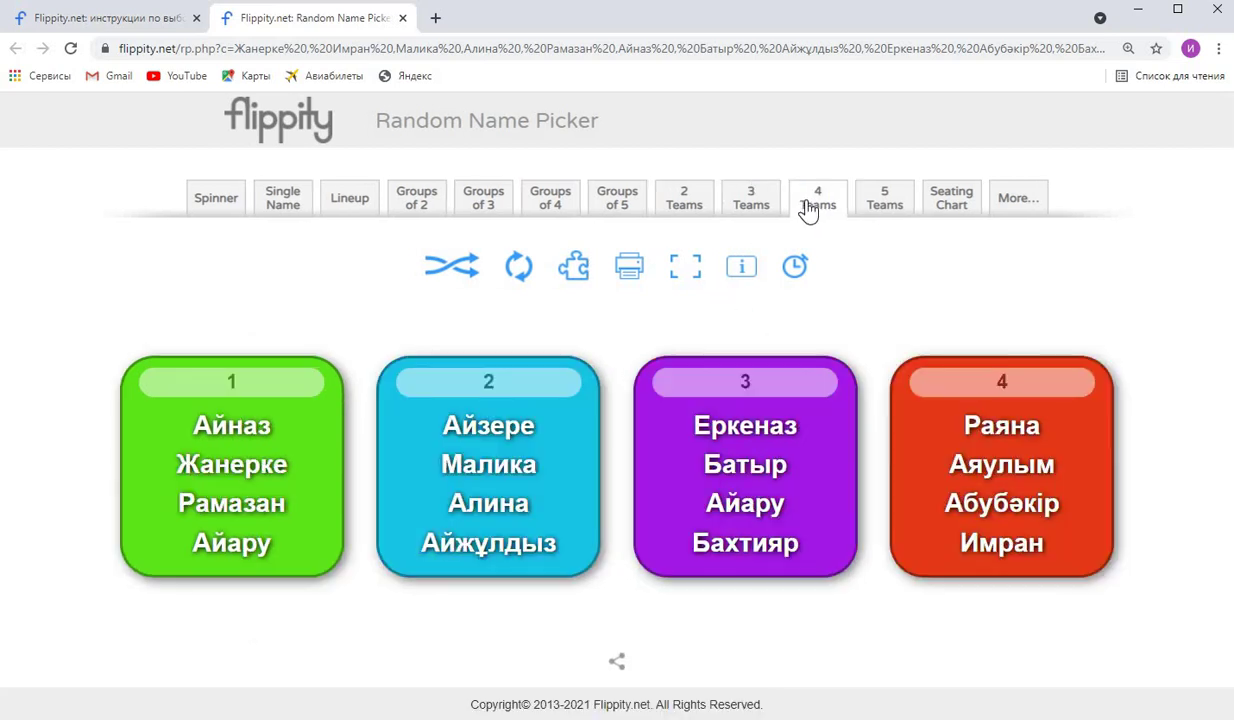
{"action": "left_click", "coordinate": [886, 208]}
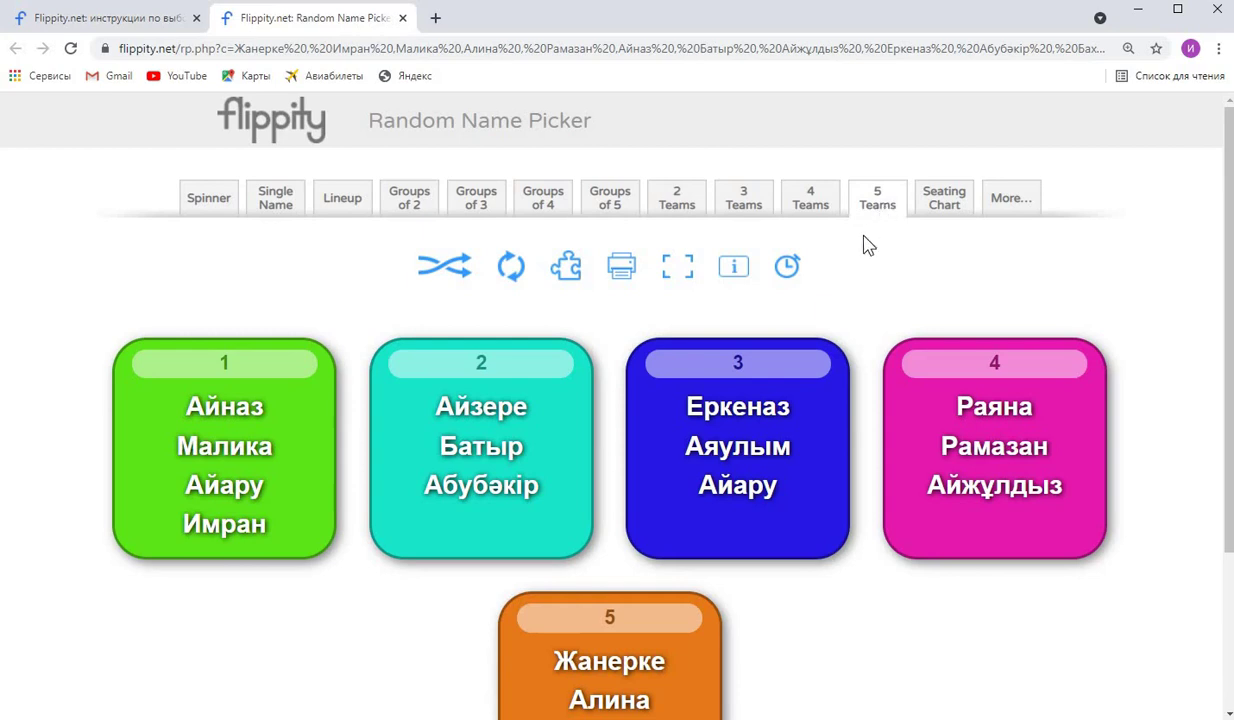
- View the pupils arranged in groups of 2, 3, 4 and 5 in turn
{"action": "left_click", "coordinate": [427, 205]}
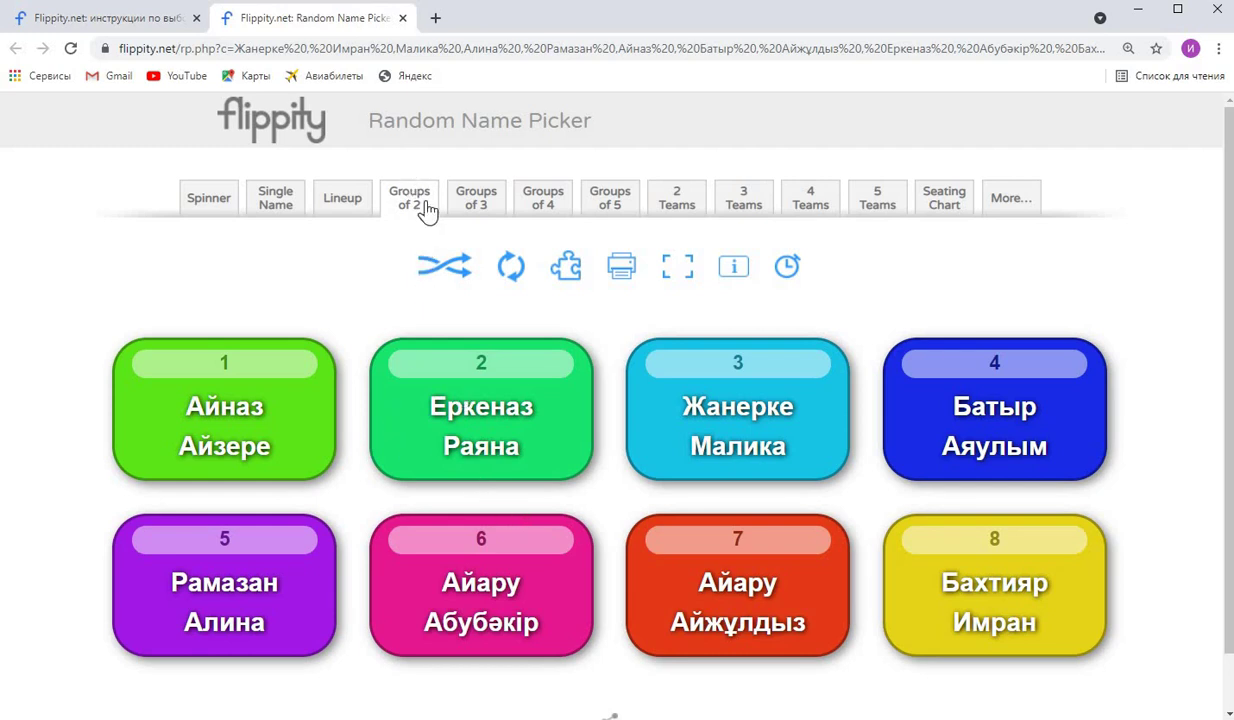
{"action": "left_click", "coordinate": [466, 210]}
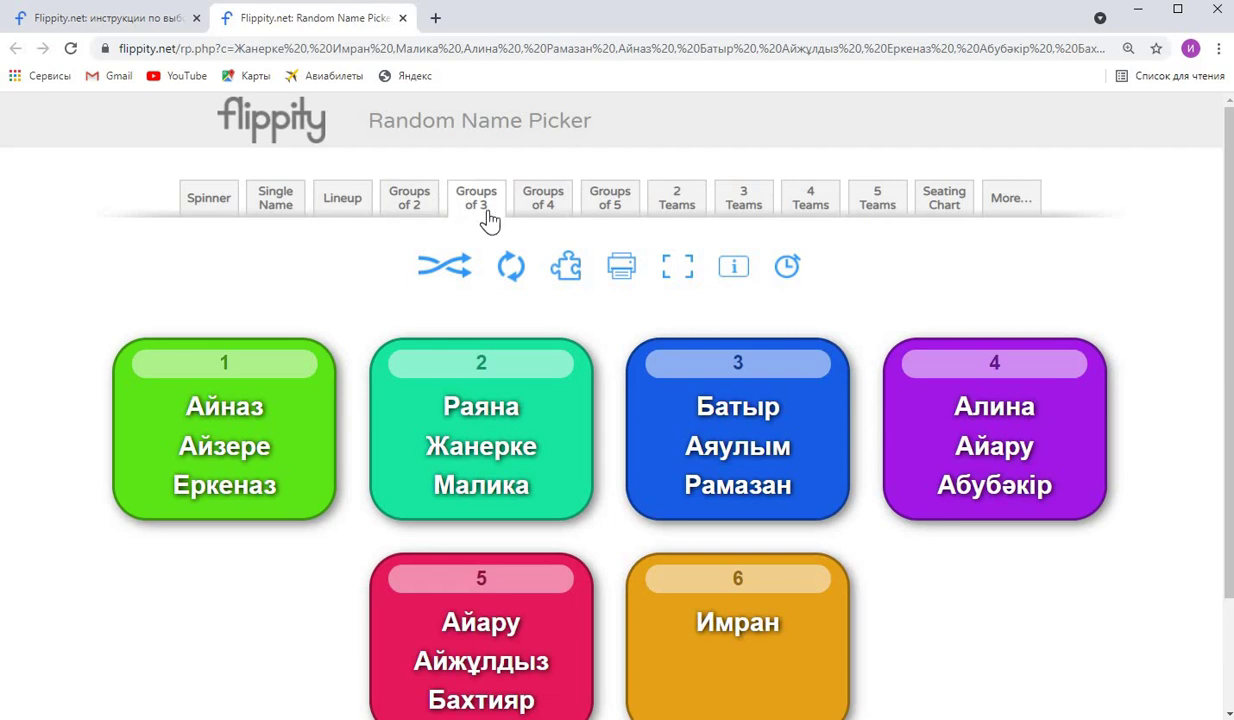
{"action": "left_click", "coordinate": [554, 217]}
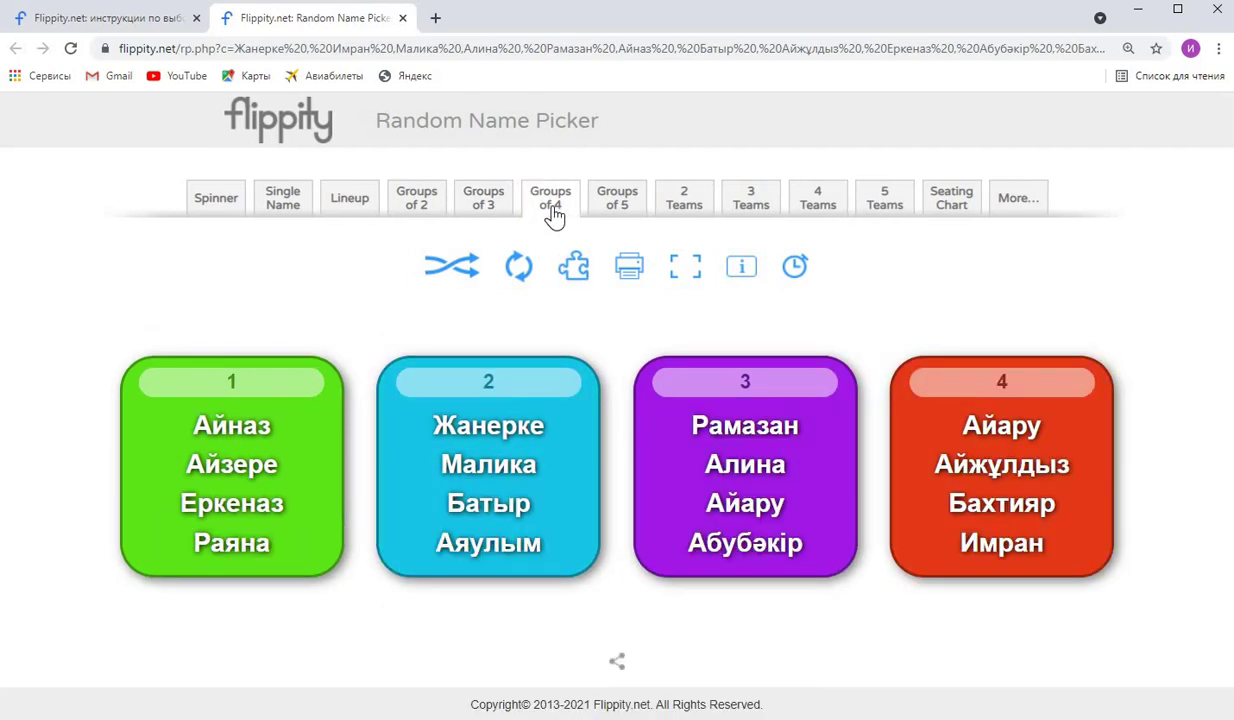
{"action": "left_click", "coordinate": [605, 213]}
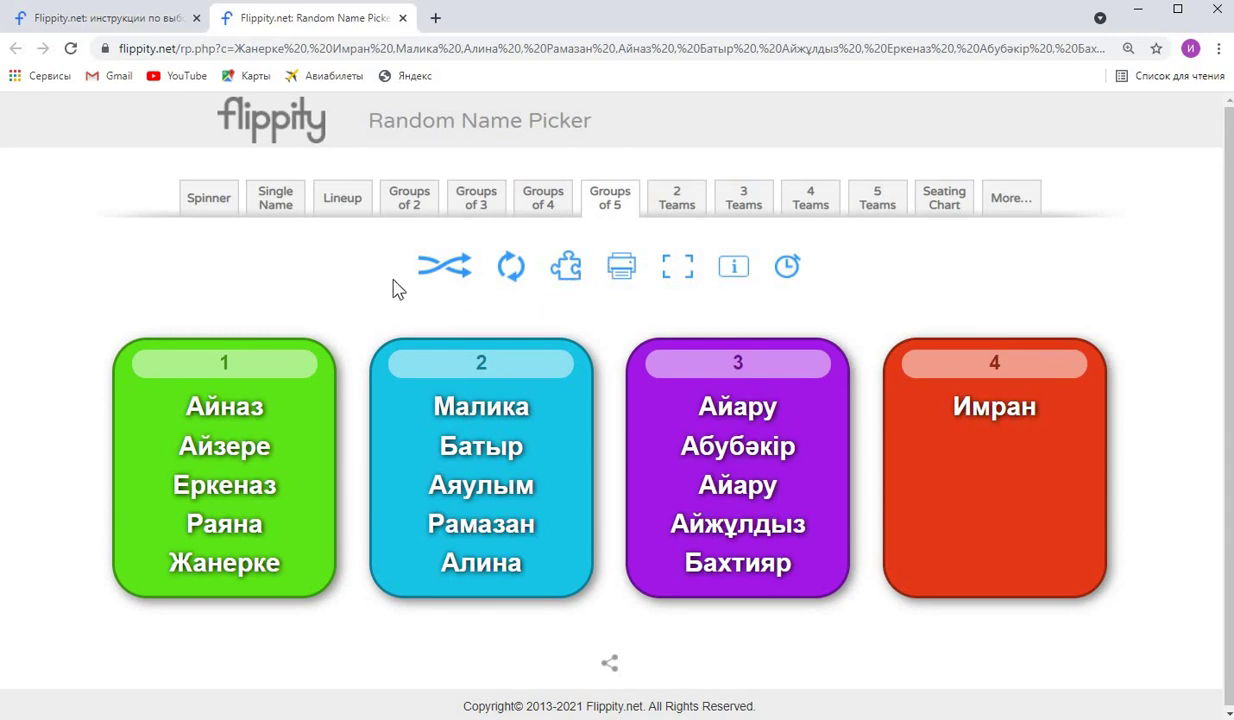
- Return to the spinner and spin the wheel three times to pick random pupils
{"action": "left_click", "coordinate": [210, 208]}
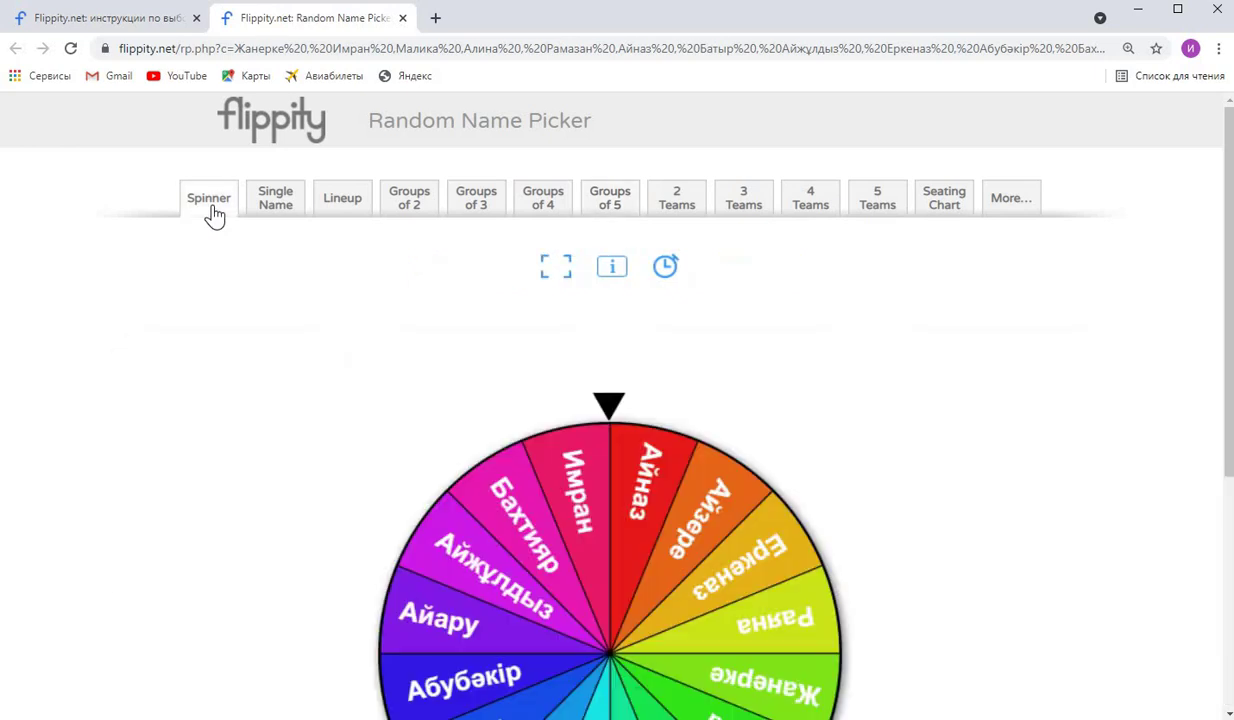
{"action": "scroll", "coordinate": [826, 326], "scroll_direction": "down", "scroll_amount": 3}
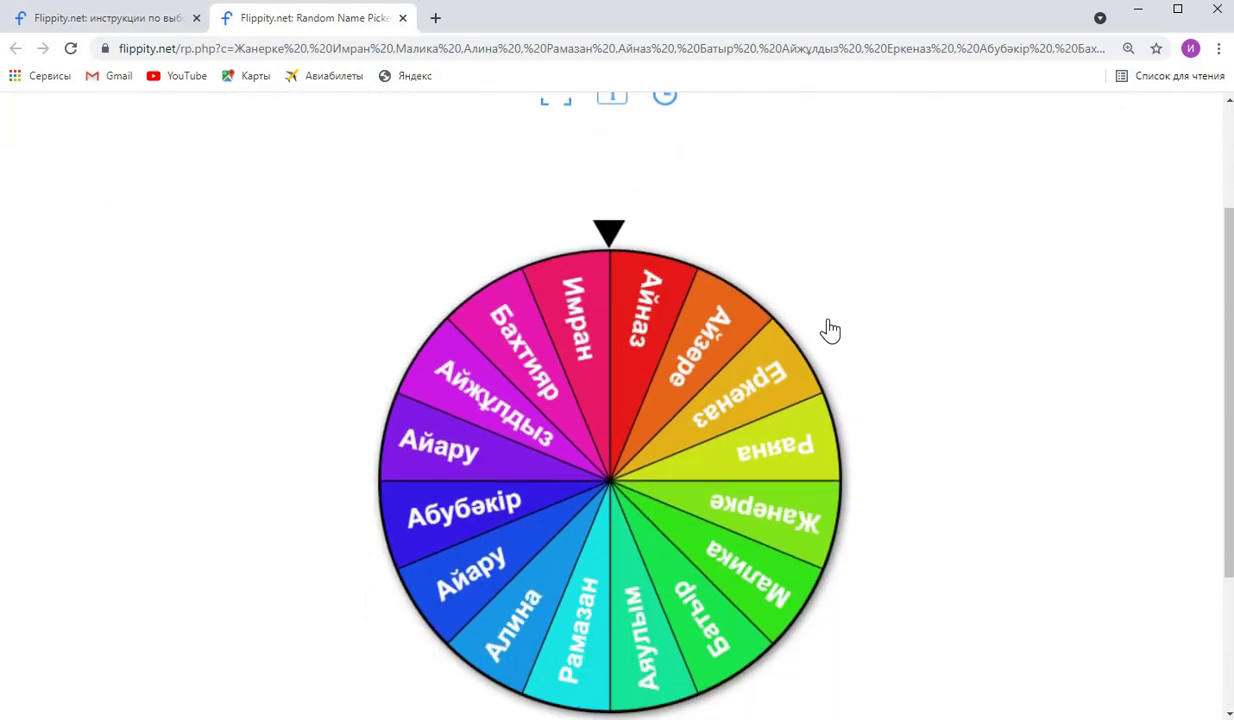
{"action": "left_click", "coordinate": [612, 233]}
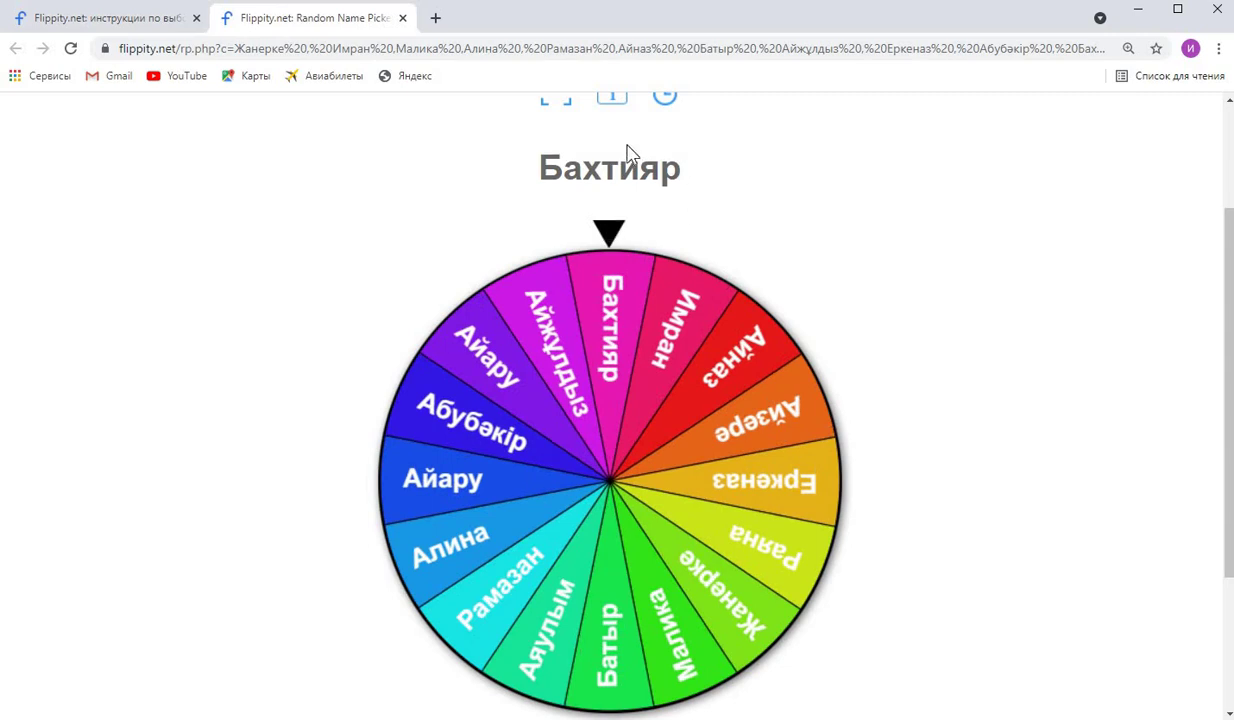
{"action": "left_click", "coordinate": [607, 240]}
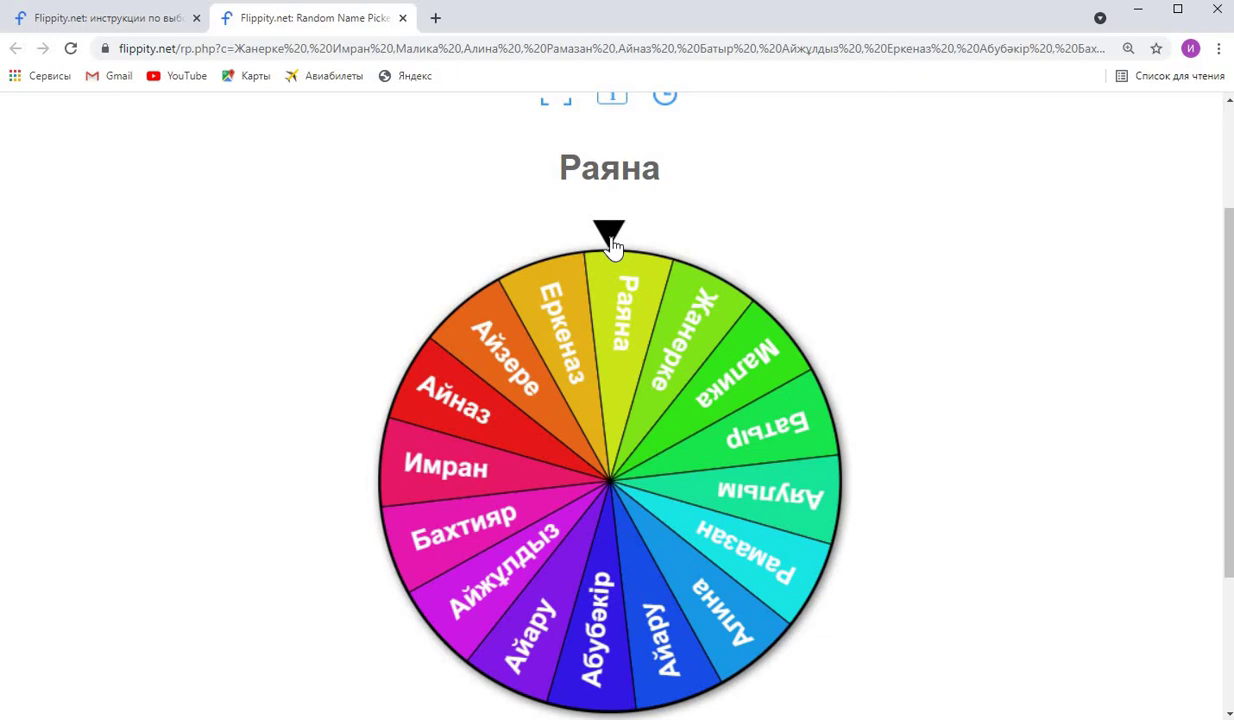
{"action": "left_click", "coordinate": [612, 243]}
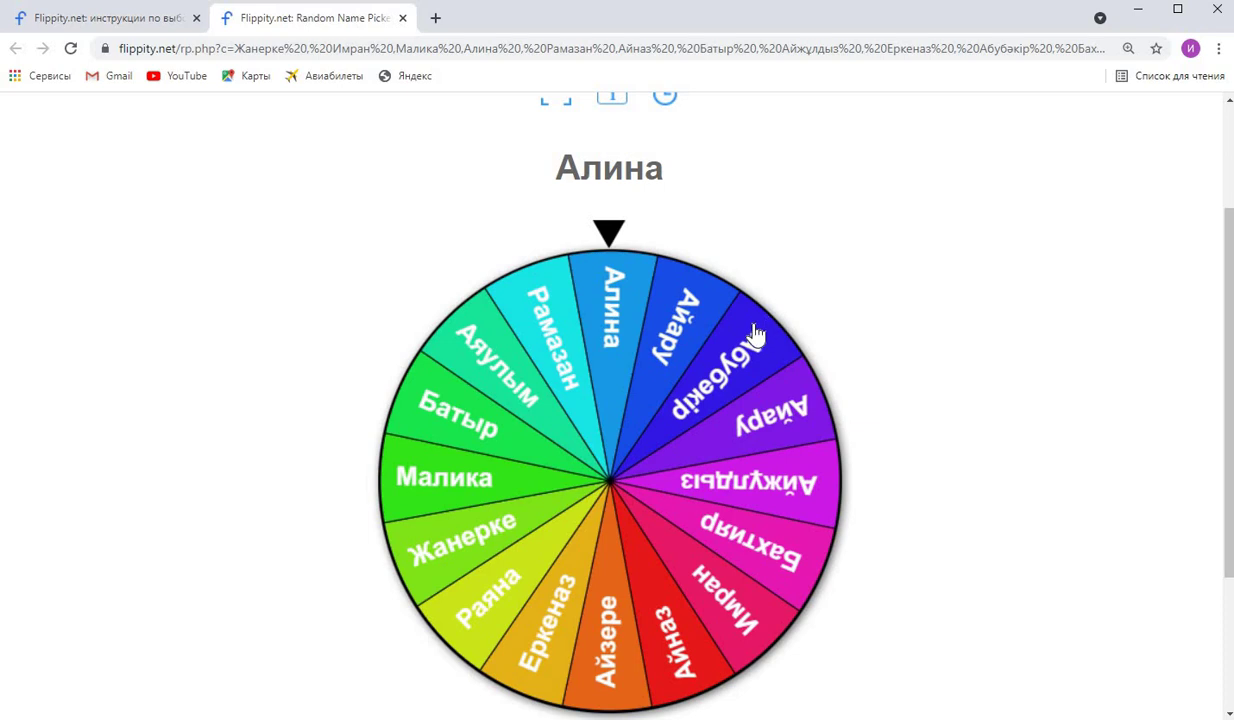
{"action": "scroll", "coordinate": [755, 335], "scroll_direction": "up", "scroll_amount": 2}
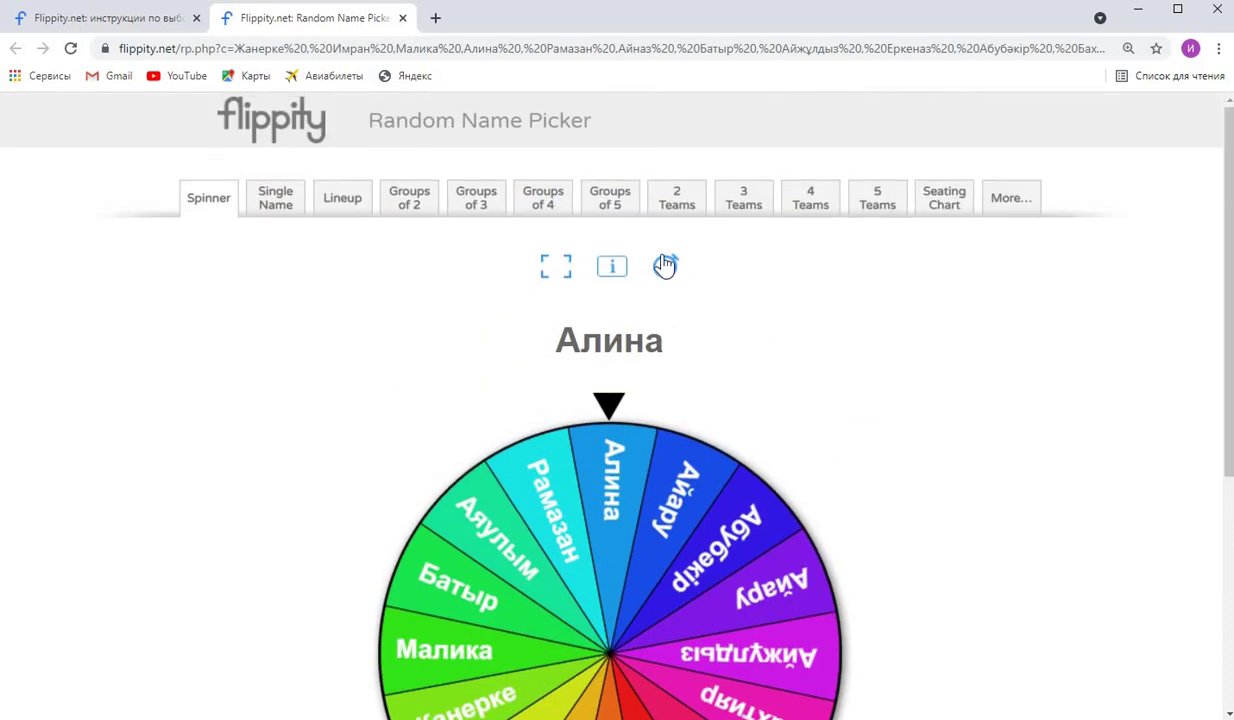